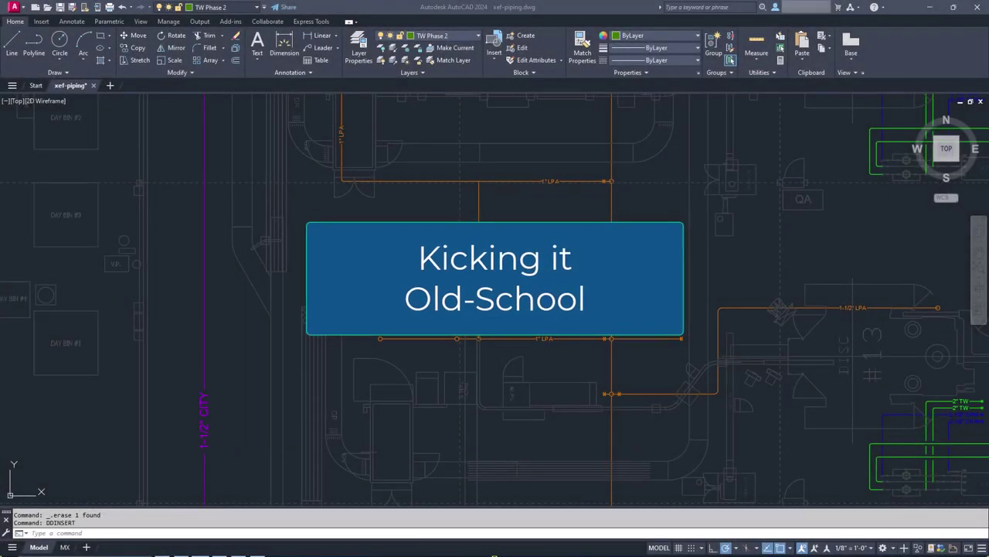
Browse File Explorer to Flanges > Blind Flanges > Class 150, select the 4 in flange DWG, and return to AutoCAD.
key("alt+Tab")
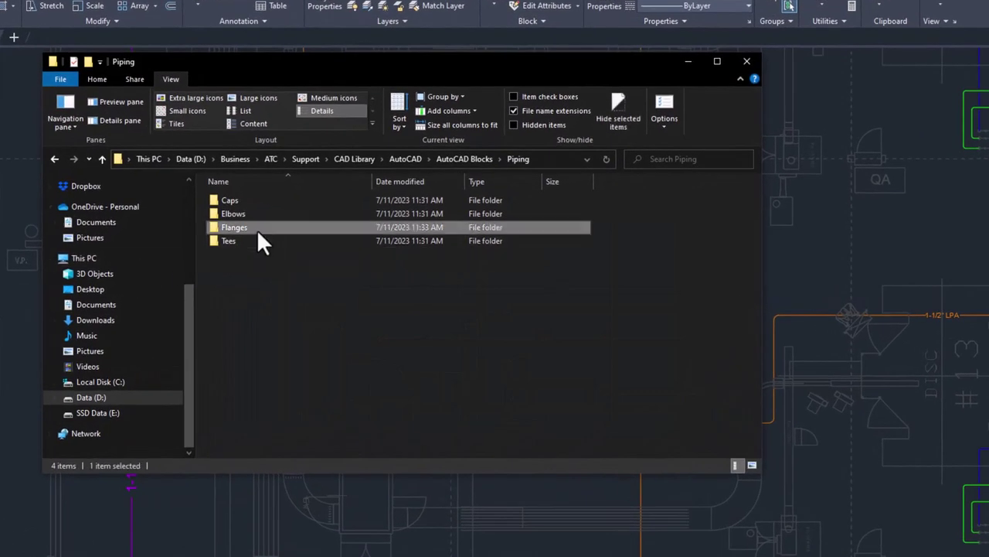
double_click(290, 235)
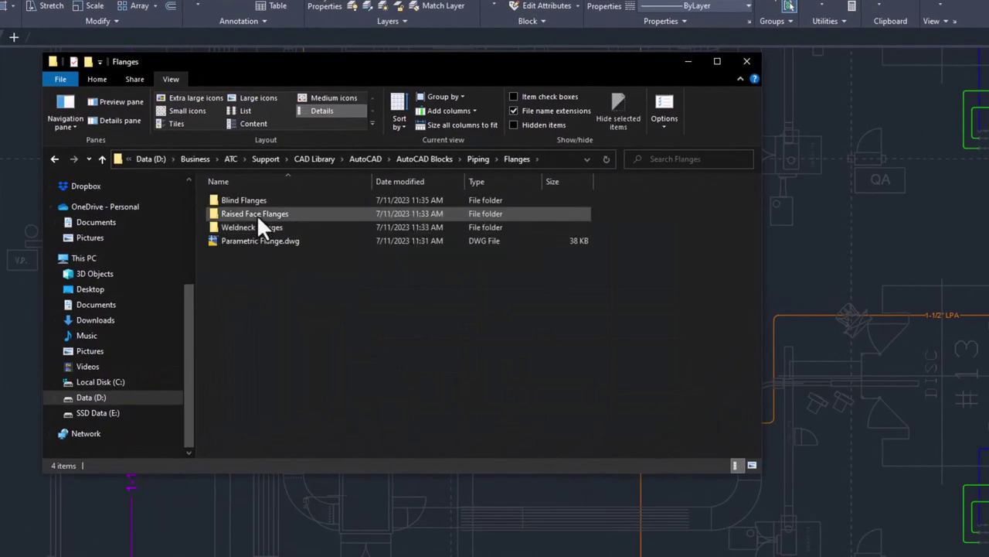
double_click(257, 201)
double_click(257, 201)
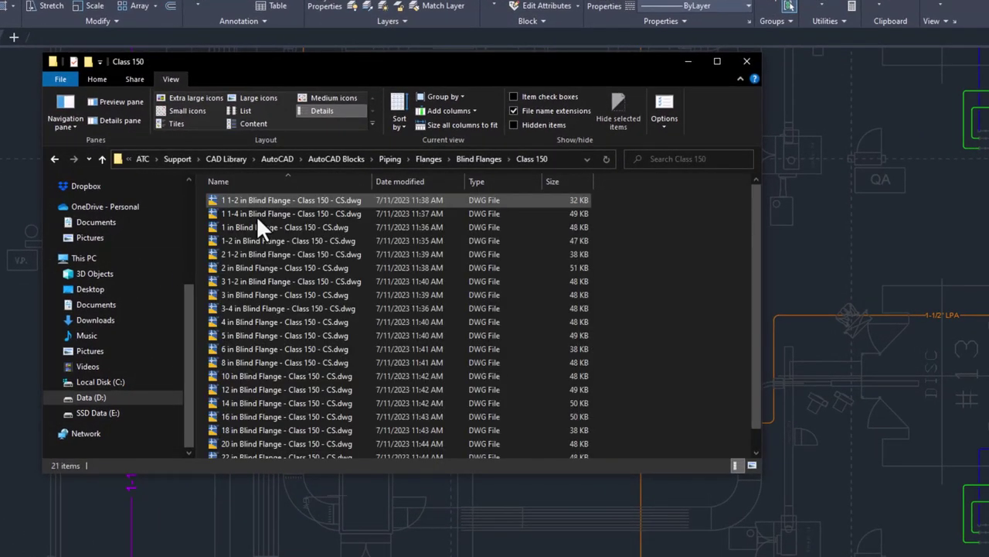
left_click(267, 323)
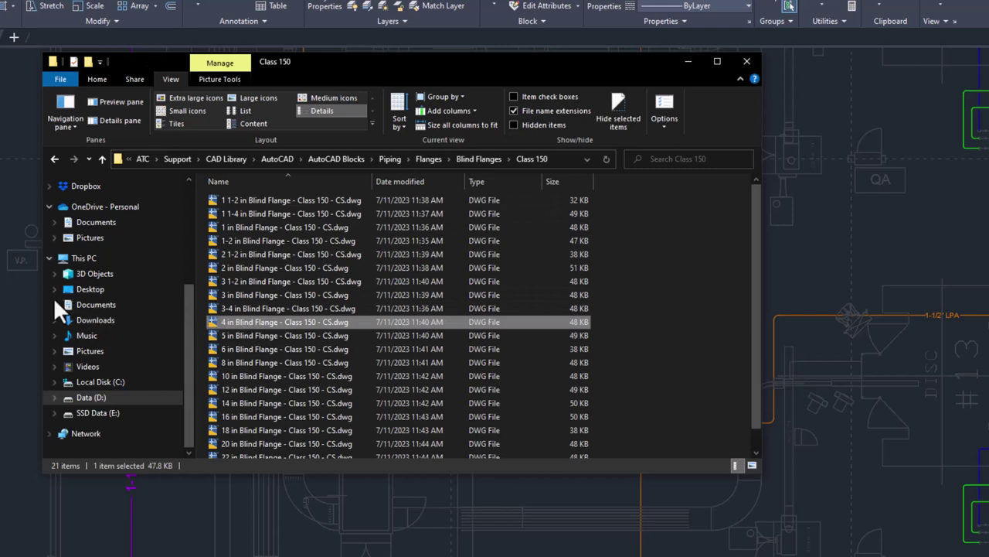
left_click(24, 293)
Insert 6 in Blind Flange - Class 150 - CS.dwg via DDINSERT and place it in the drawing.
type("ddi")
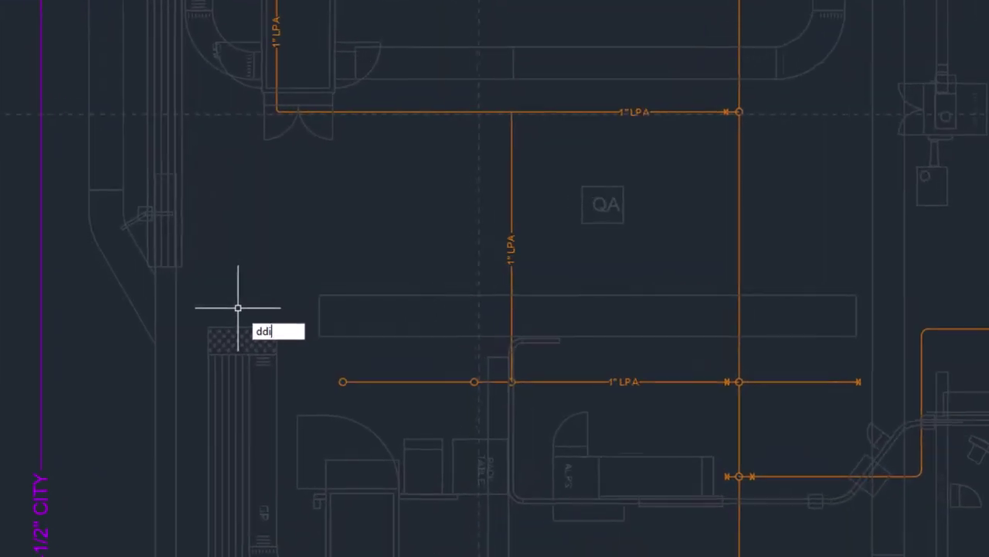
type("nsert")
key("Return")
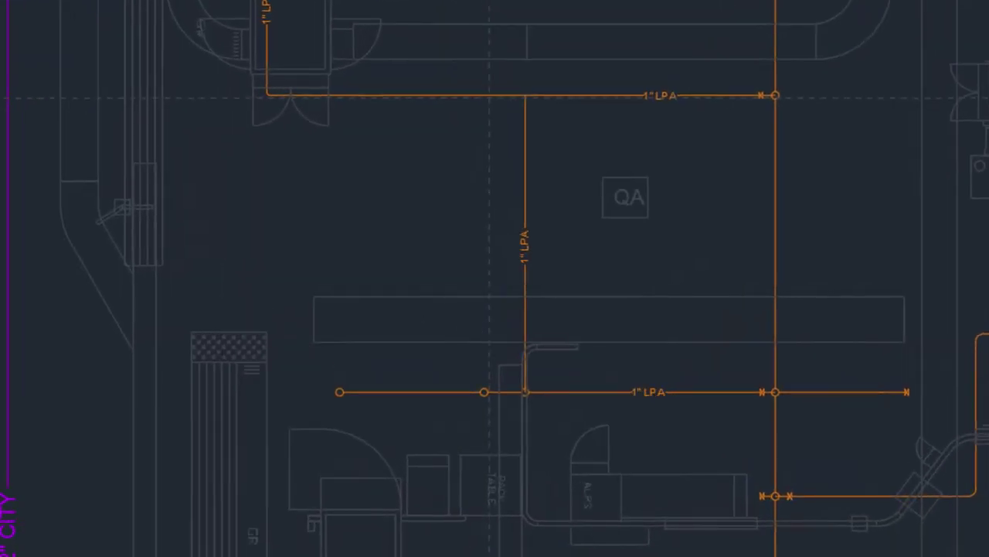
left_click(738, 153)
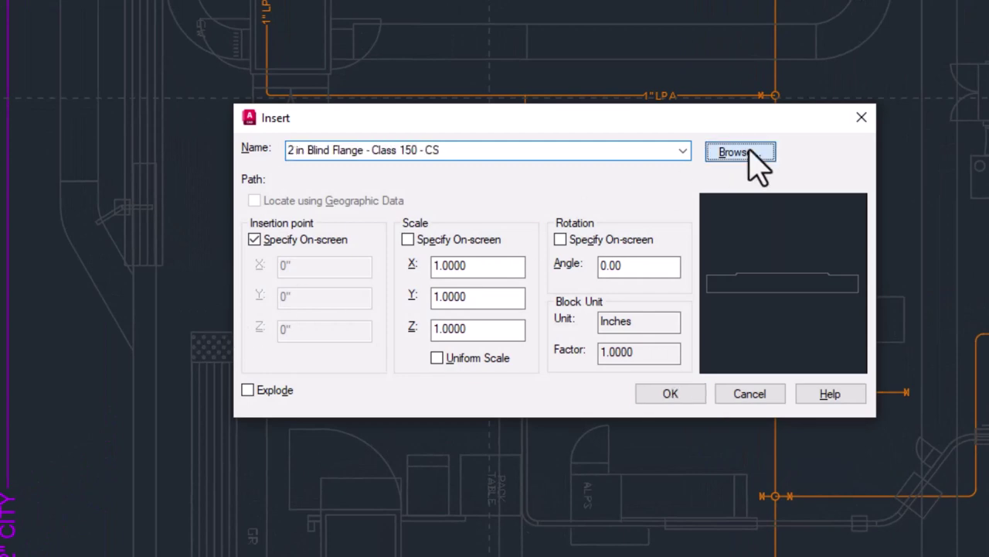
left_click(477, 315)
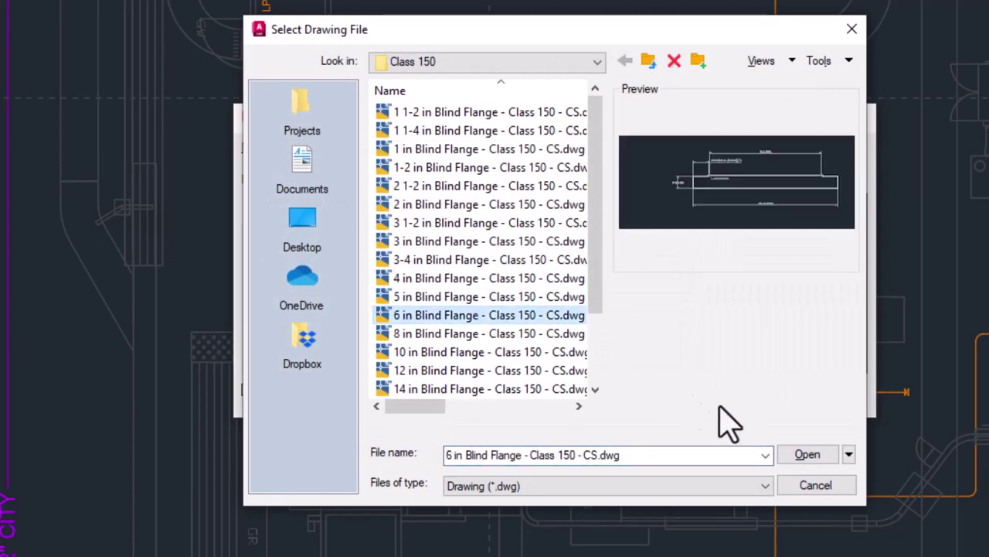
left_click(818, 455)
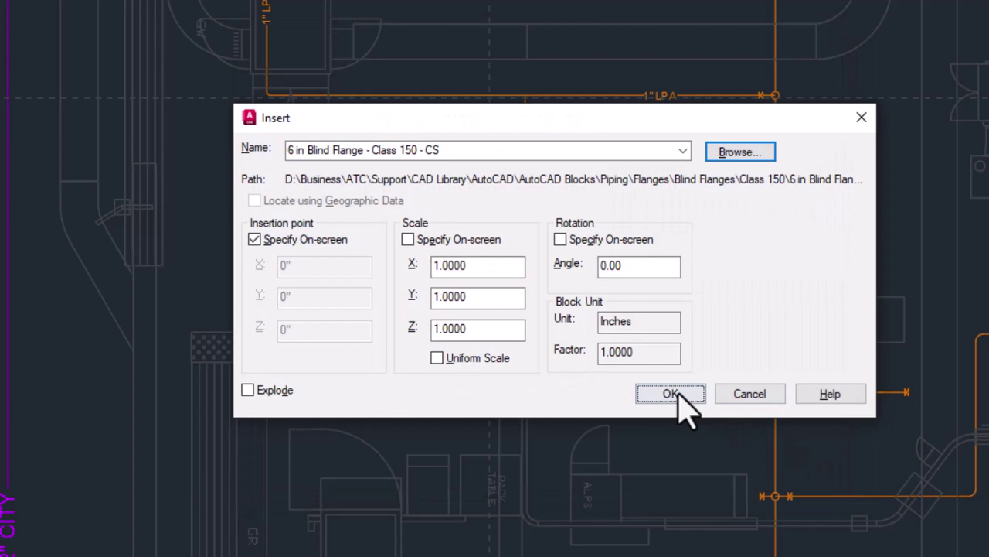
left_click(671, 394)
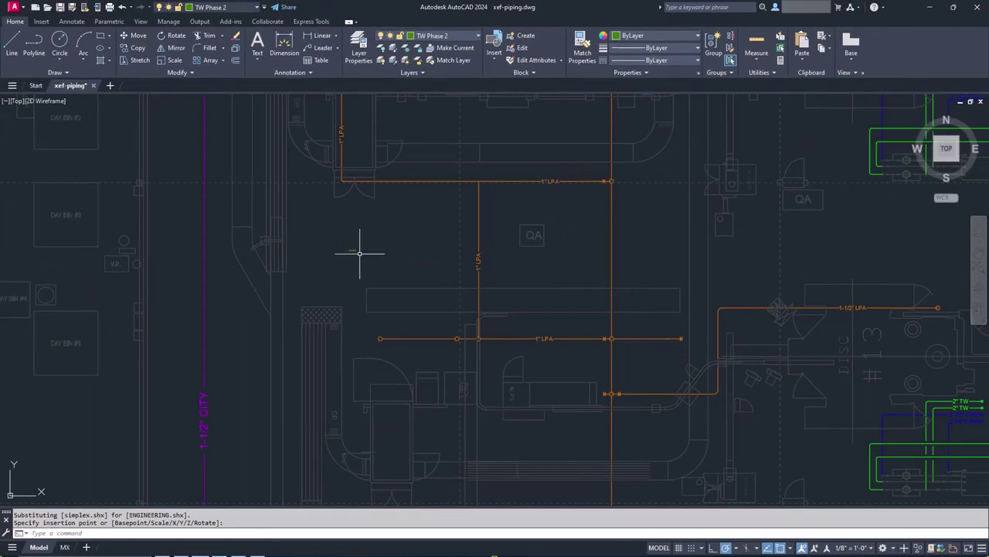
scroll(358, 252, "up", 6)
scroll(355, 251, "up", 2)
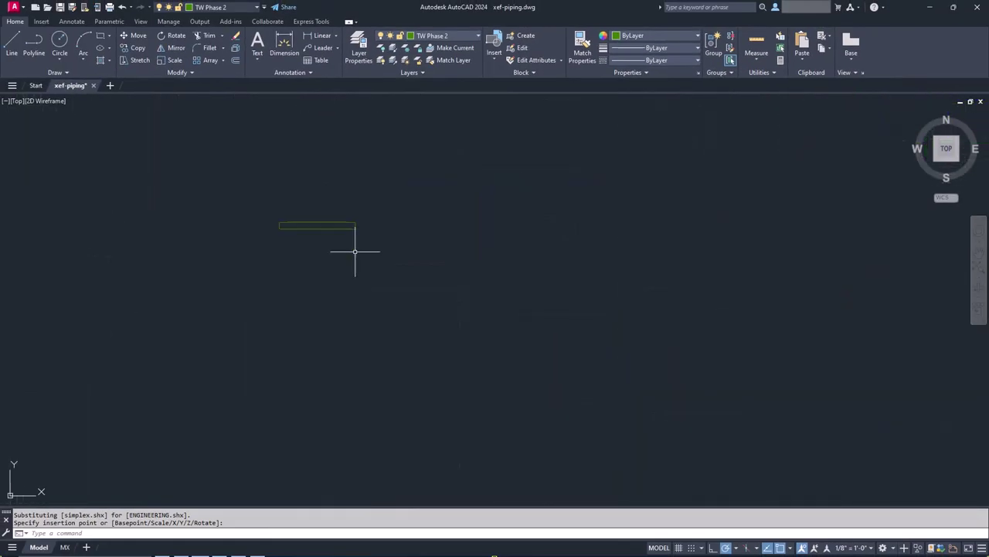
left_click(355, 251)
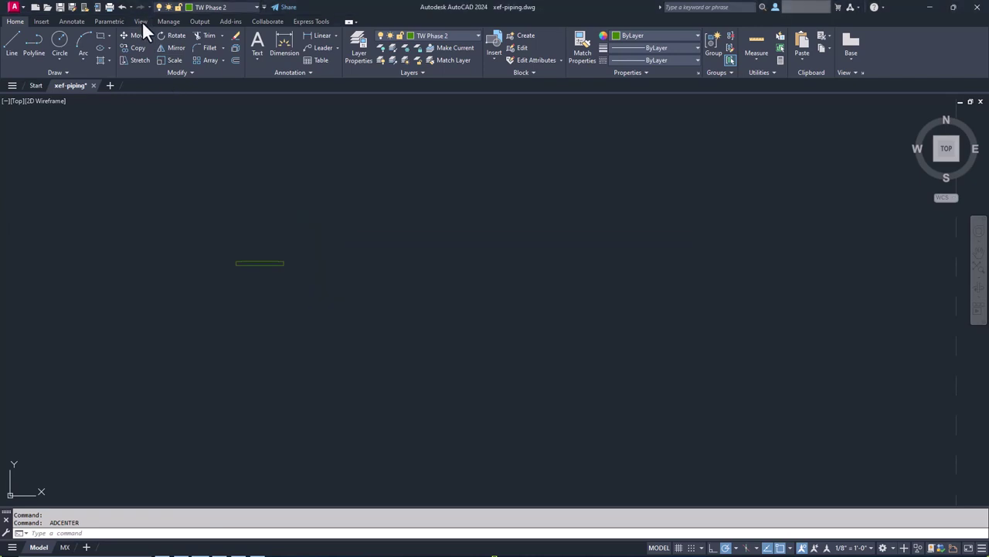
From the View tab's Tool Palettes, place the 16 in, 2 1-2 in and 24 in blind flanges.
left_click(140, 21)
left_click(364, 45)
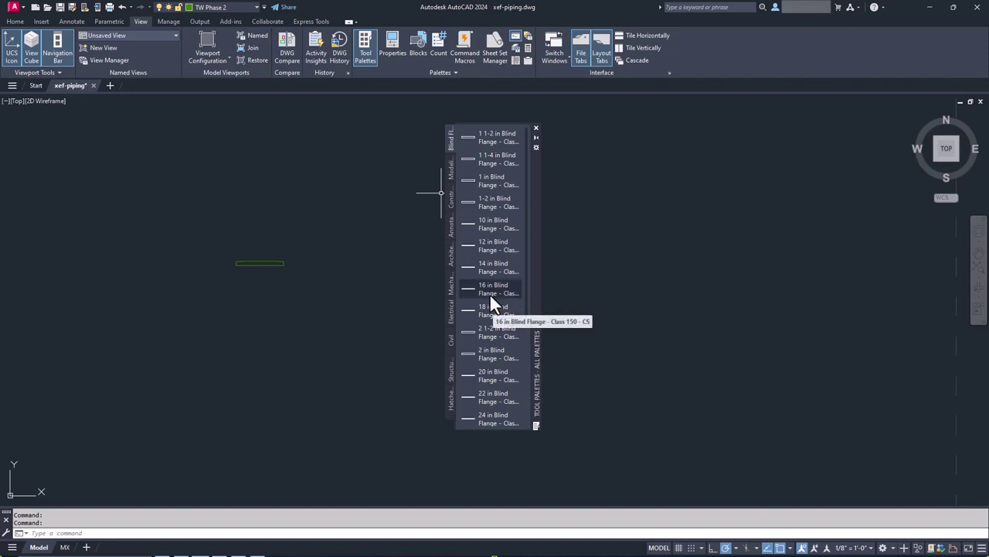
left_click(490, 294)
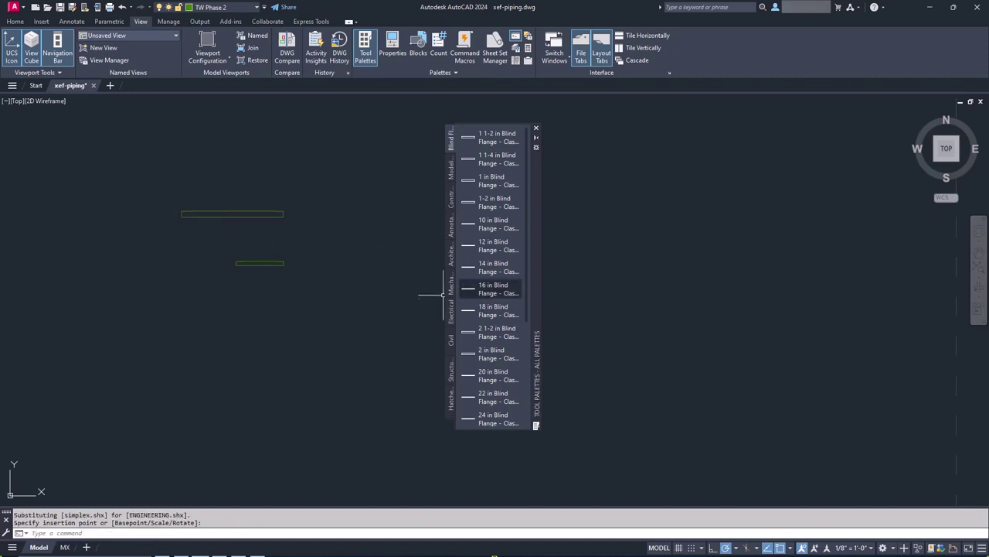
left_click(476, 334)
left_click(183, 323)
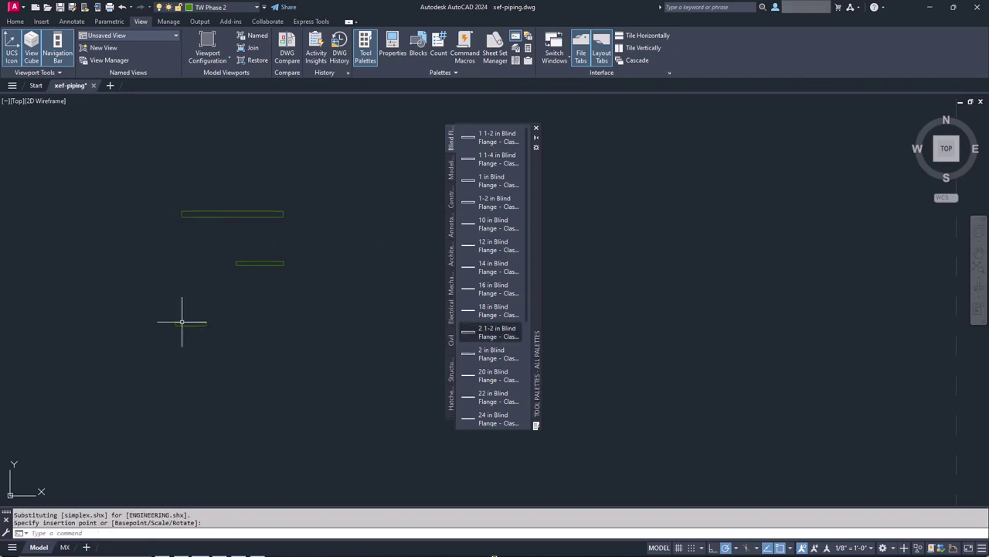
scroll(508, 326, "down", 1)
left_click(502, 354)
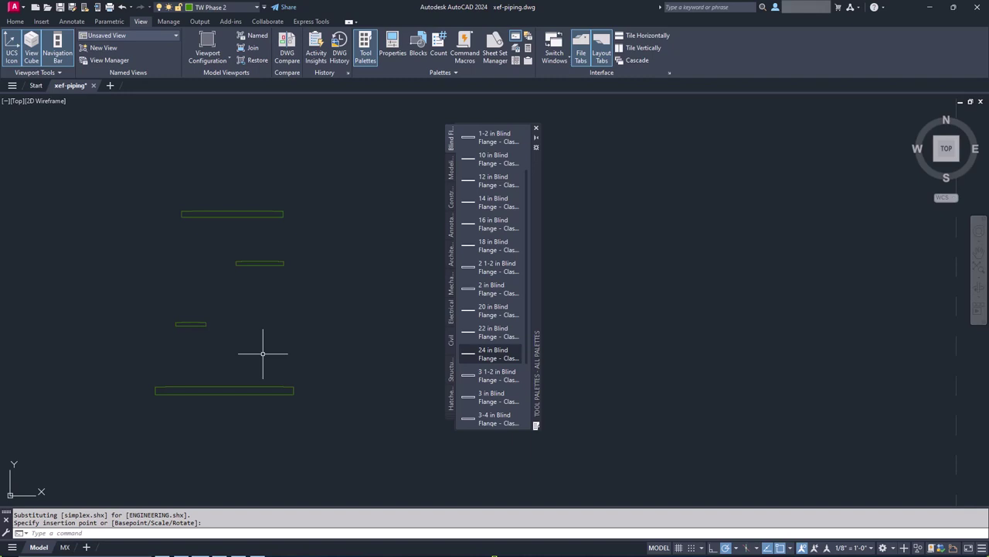
Set the 18 in Blind Flange tool's Prompt for rotation property to Yes.
right_click(490, 244)
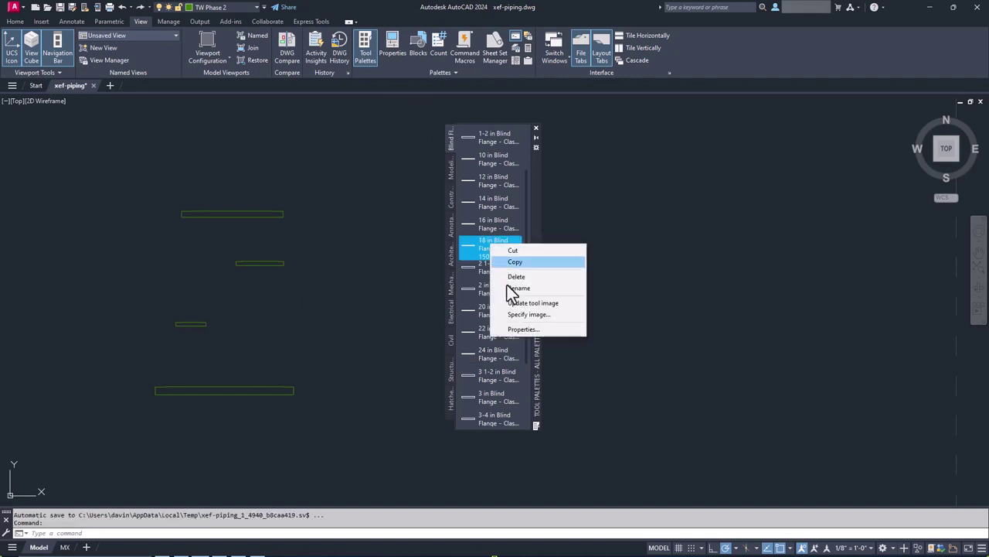
left_click(525, 329)
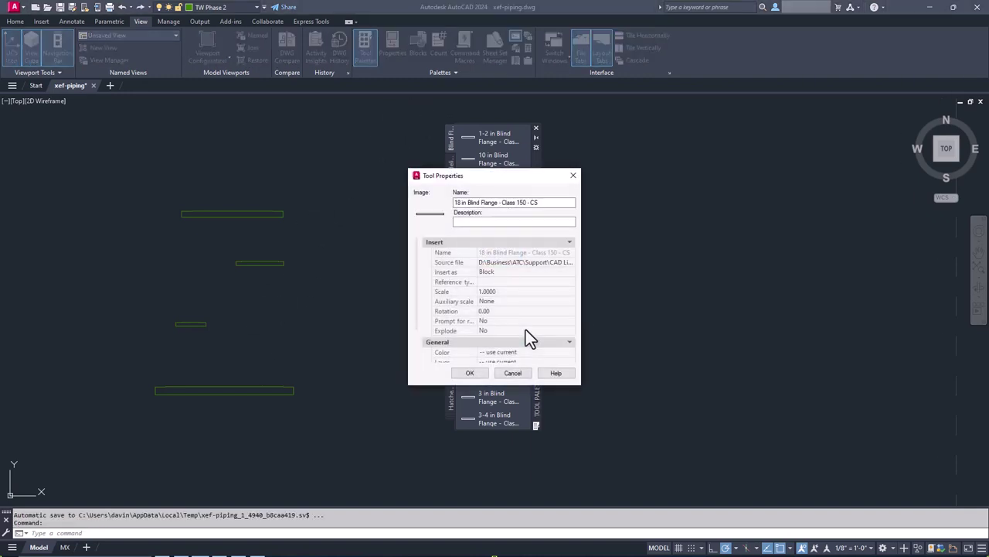
left_click(504, 320)
left_click(504, 320)
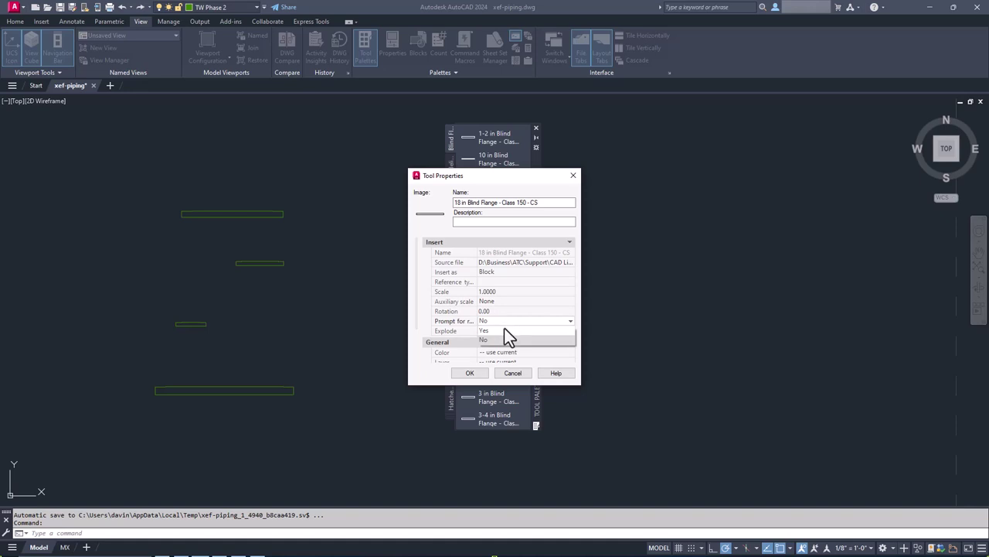
left_click(504, 330)
left_click(468, 373)
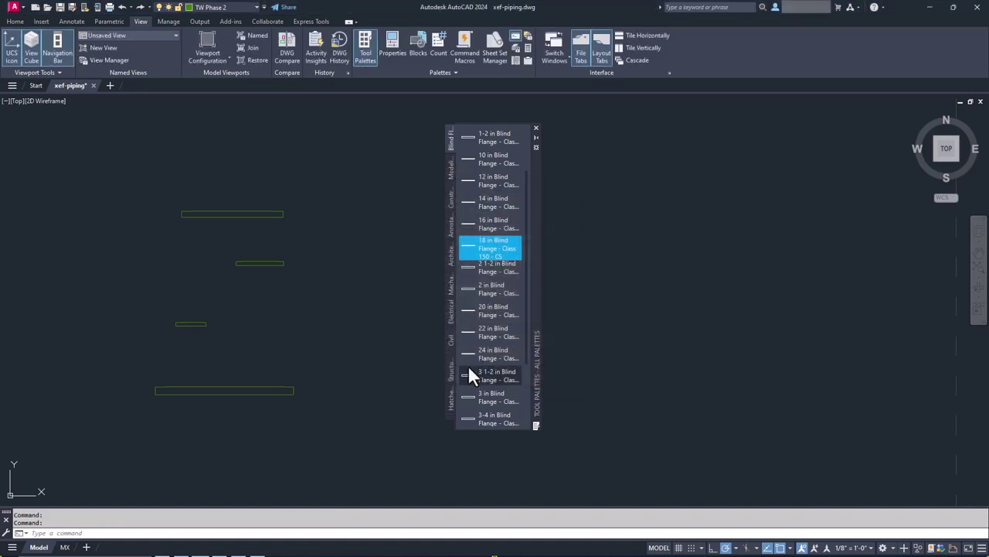
Place the 18 in blind flange in the drawing, then cancel the pending rotation with Esc.
left_click(483, 244)
left_click(203, 167)
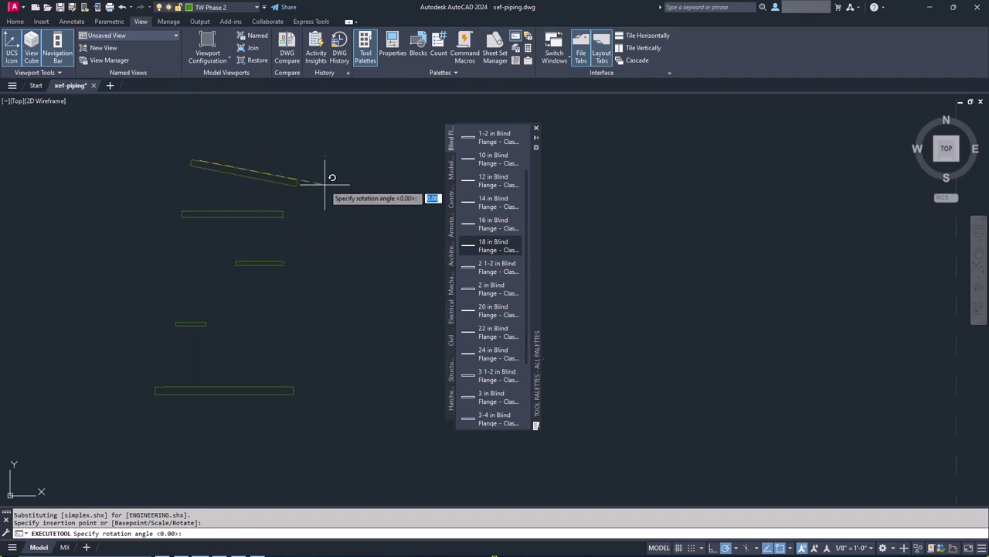
key("Escape")
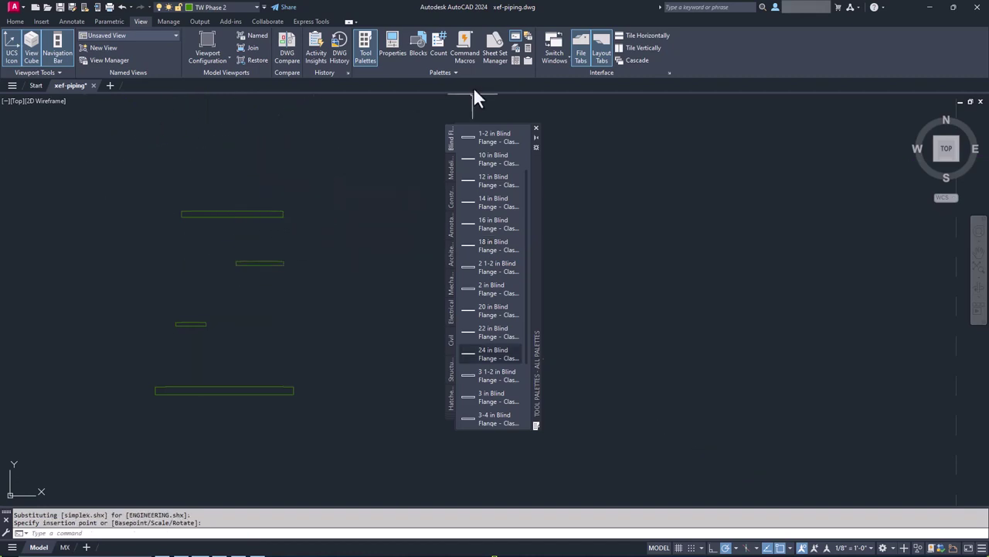
left_click(515, 60)
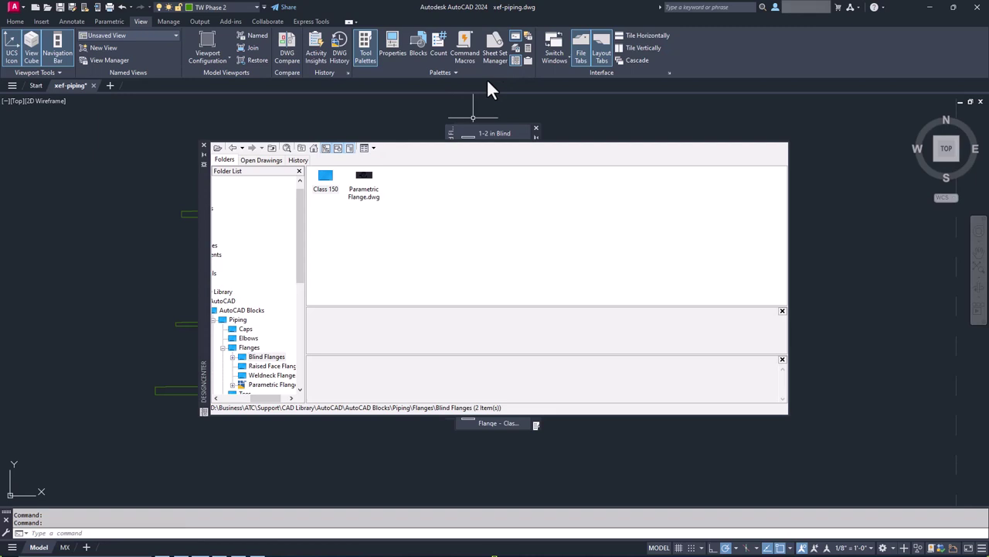
right_click(326, 176)
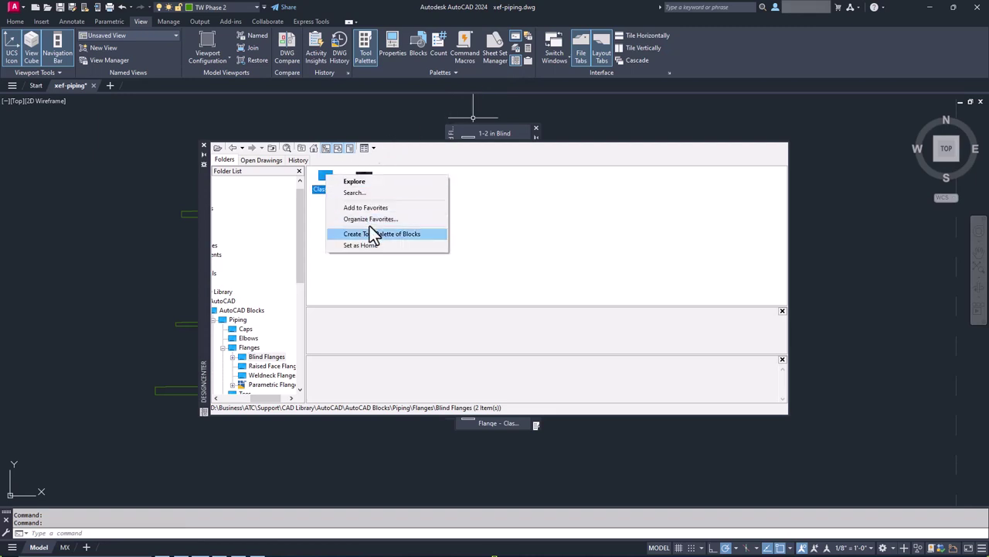
left_click(471, 203)
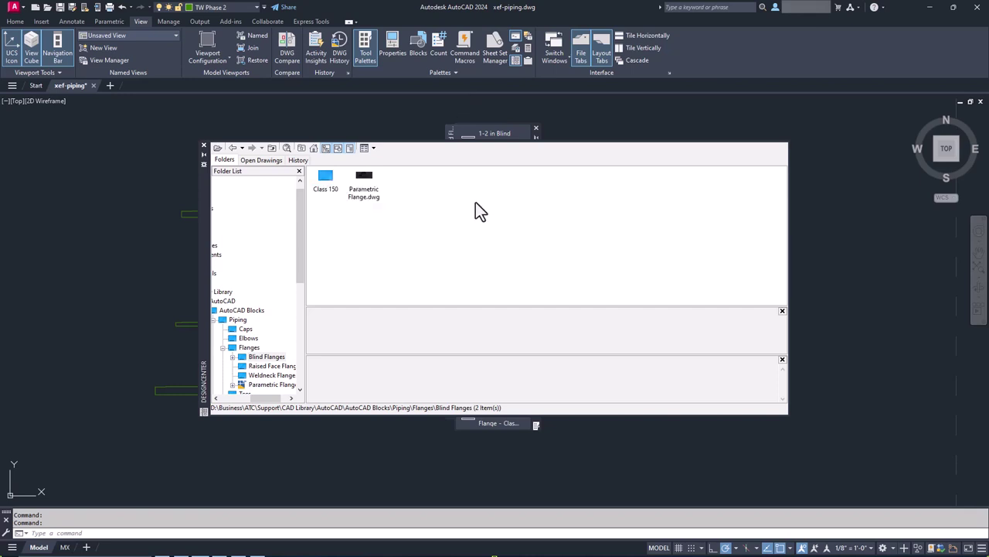
left_click(203, 147)
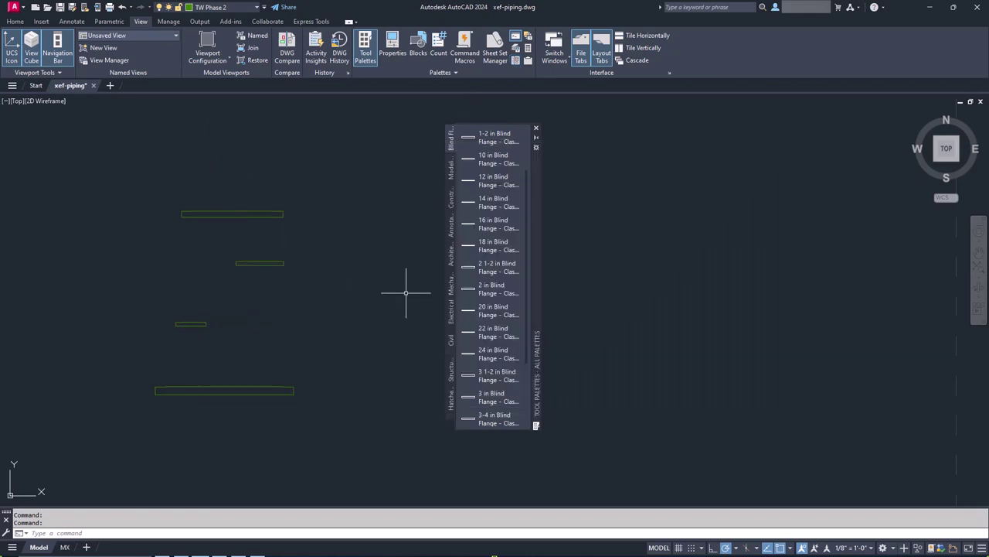
Drag the 18 in Blind Flange tool into the drawing near the top-left flange outlines.
left_click_drag(490, 246, 259, 267)
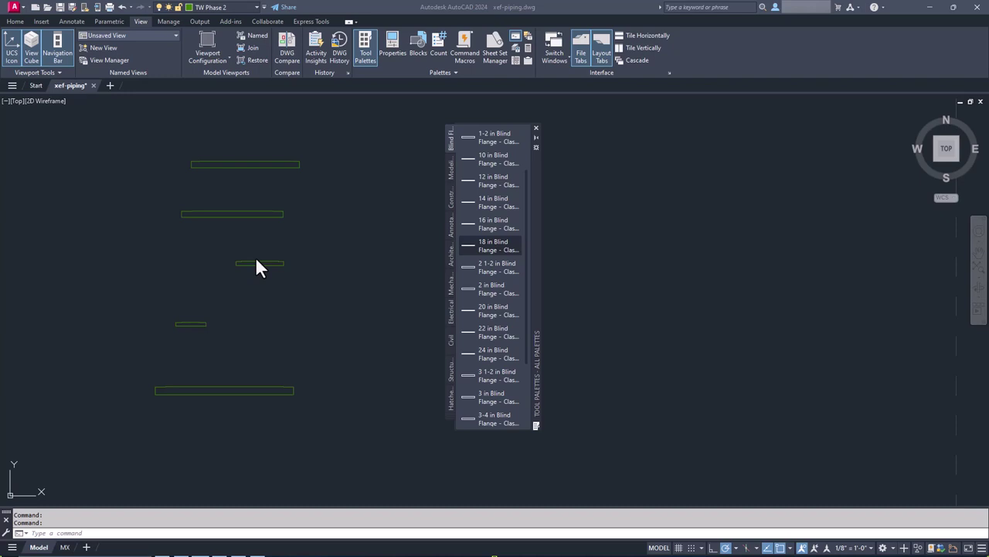
Close the Tool Palettes and preview the Home tab's Insert block gallery, then dismiss it.
left_click(535, 128)
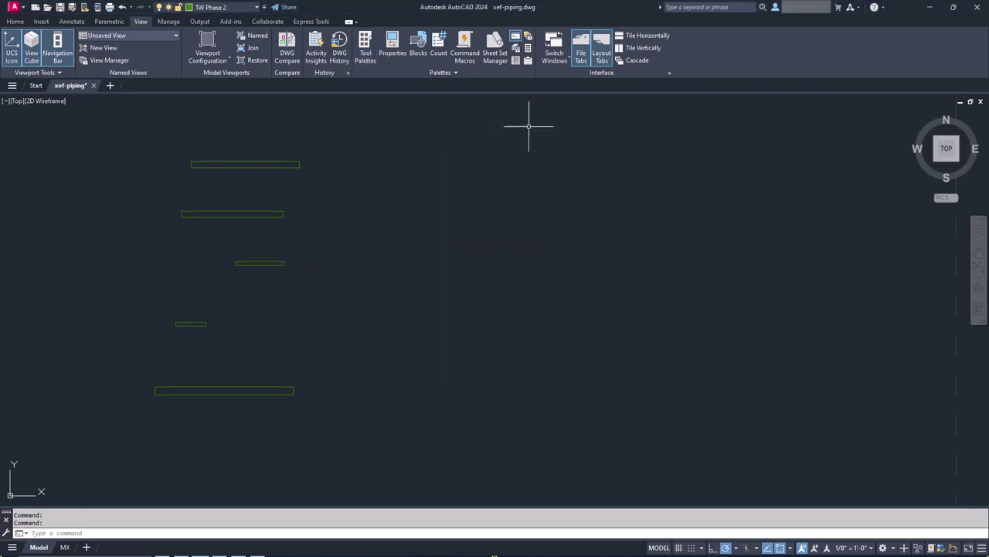
left_click(14, 21)
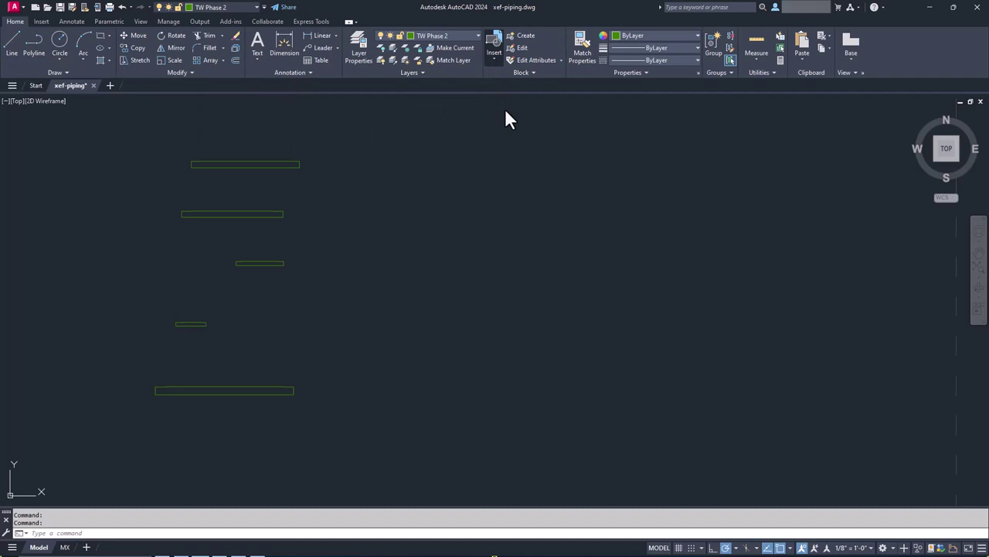
left_click(494, 62)
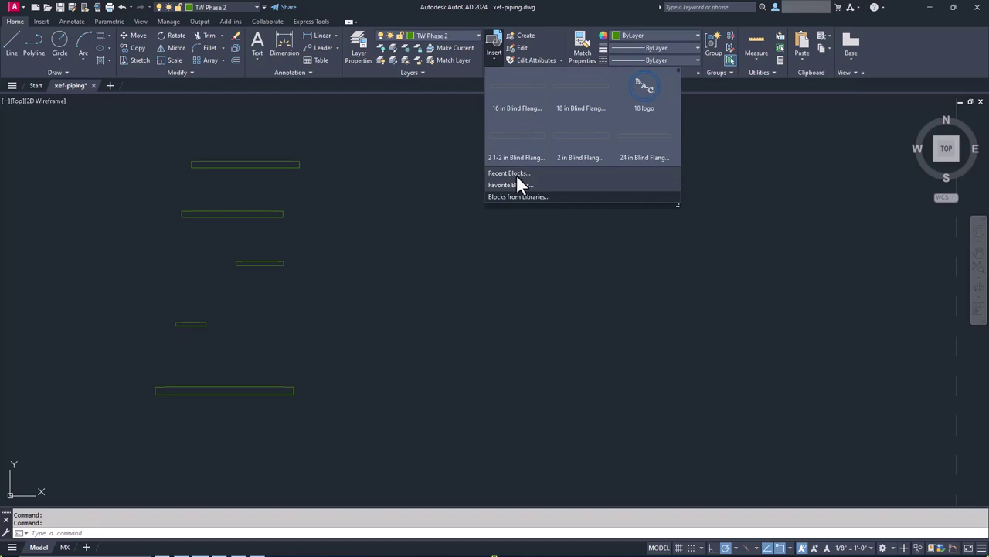
left_click(435, 216)
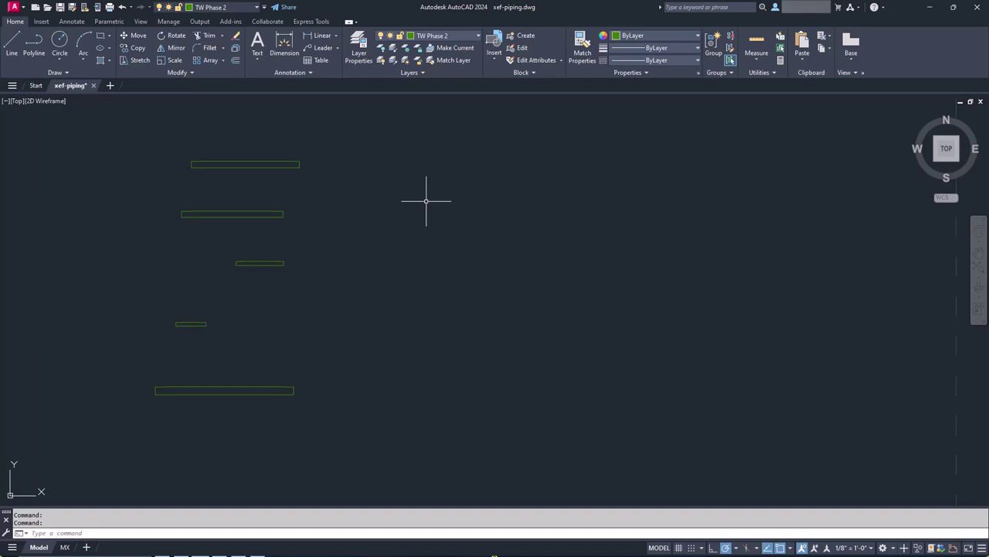
Open the Blocks palette with I, reposition it, review its tabs, and return to Current Drawing.
type("I")
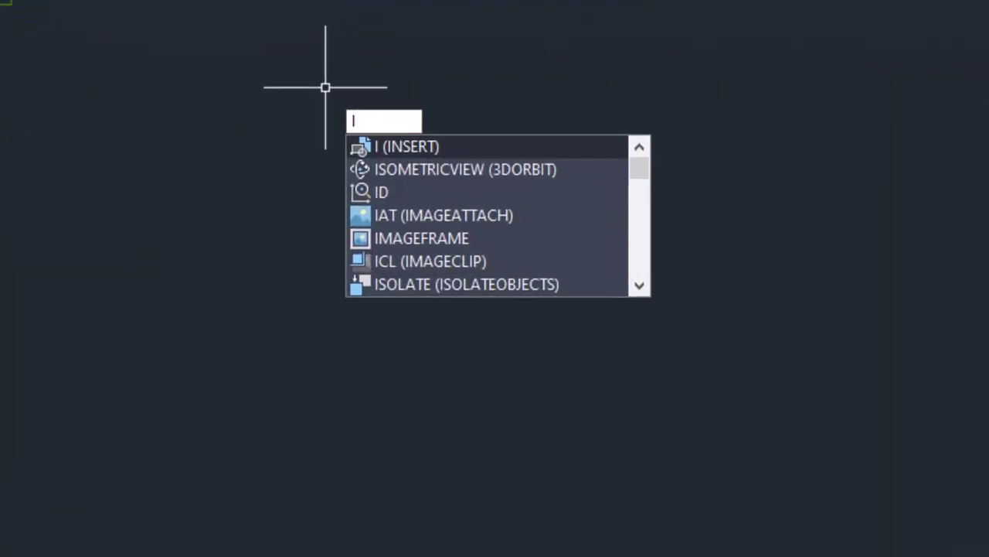
key("Return")
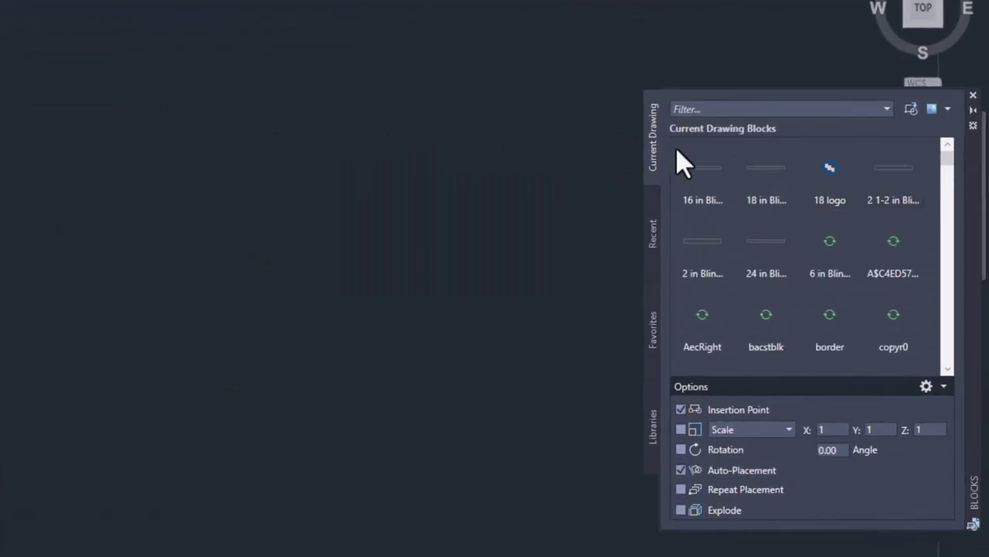
left_click_drag(977, 190, 716, 161)
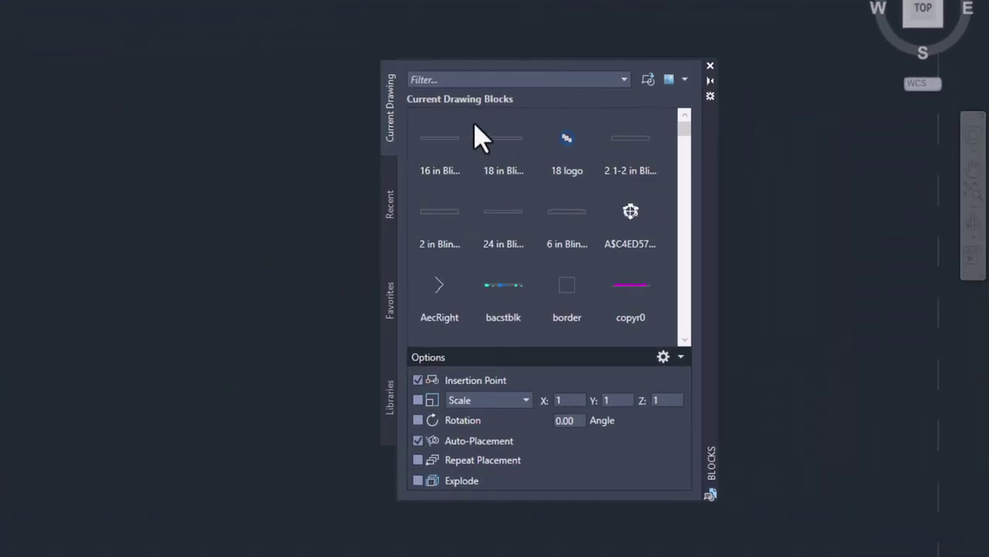
left_click(391, 199)
left_click(392, 279)
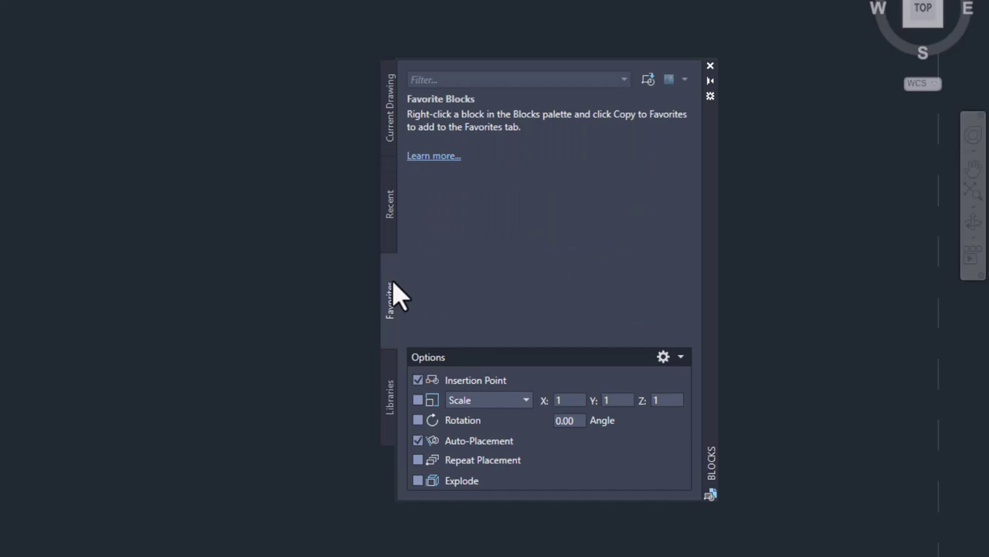
left_click(393, 398)
left_click(391, 131)
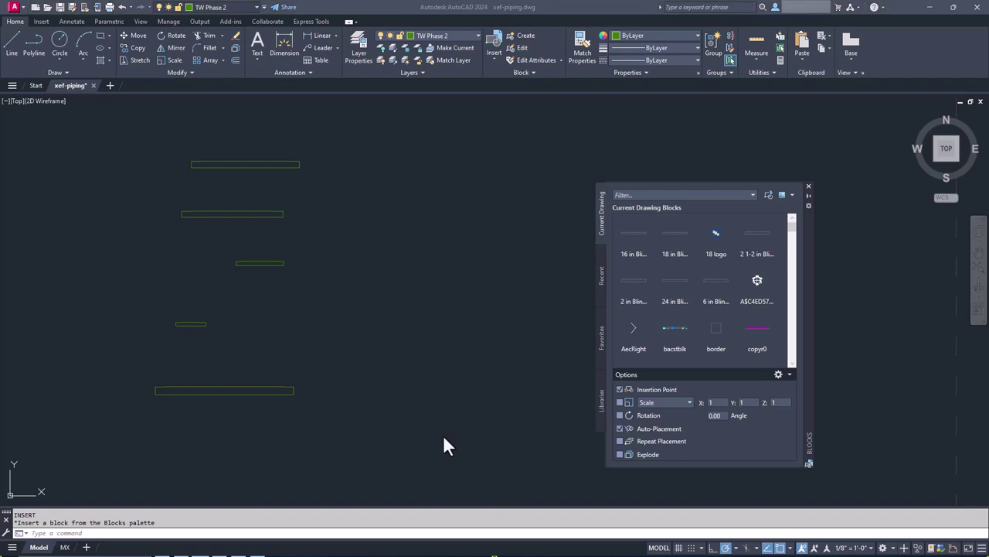
In the Blocks palette Libraries tab, browse Piping > Flanges > Blind Flanges and select the Class 150 folder.
left_click(602, 393)
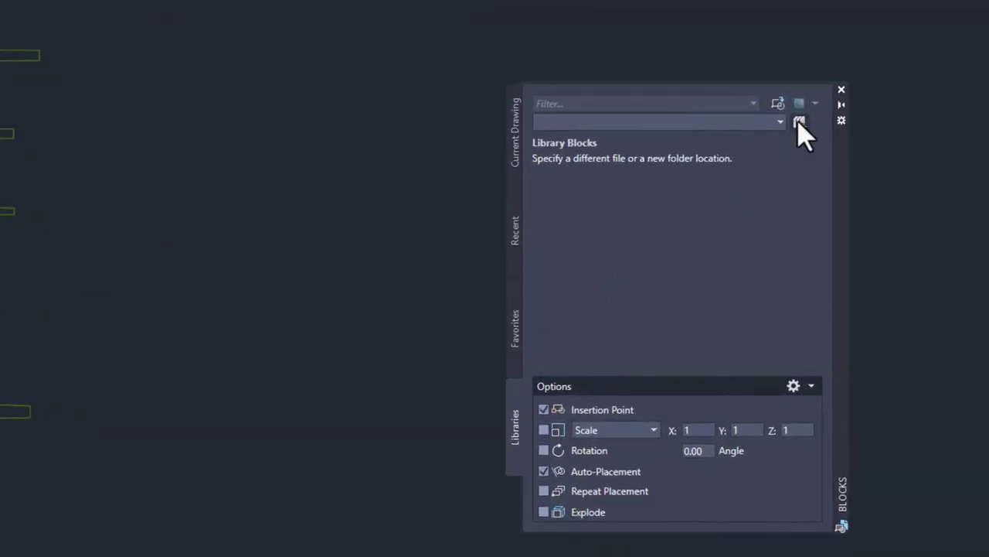
left_click(800, 124)
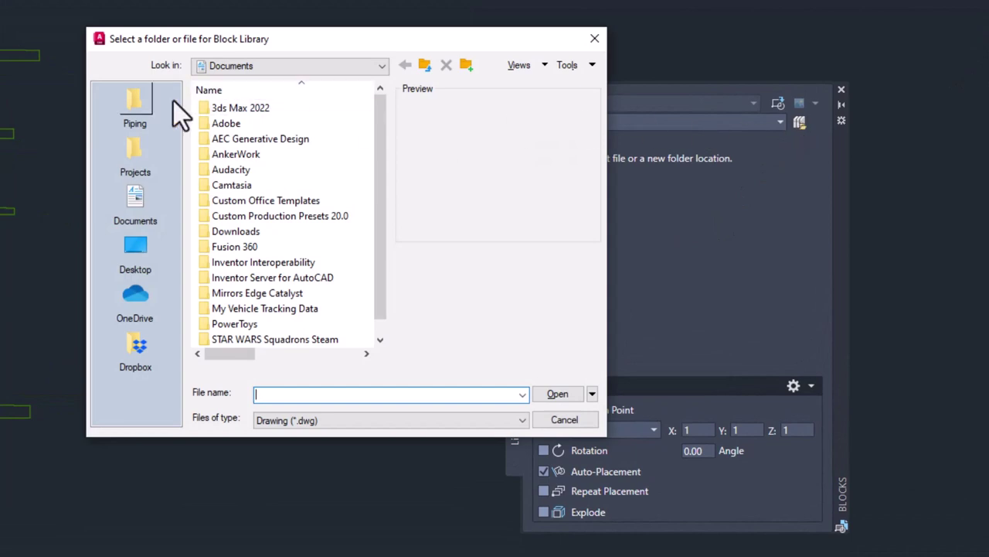
left_click(139, 98)
double_click(232, 136)
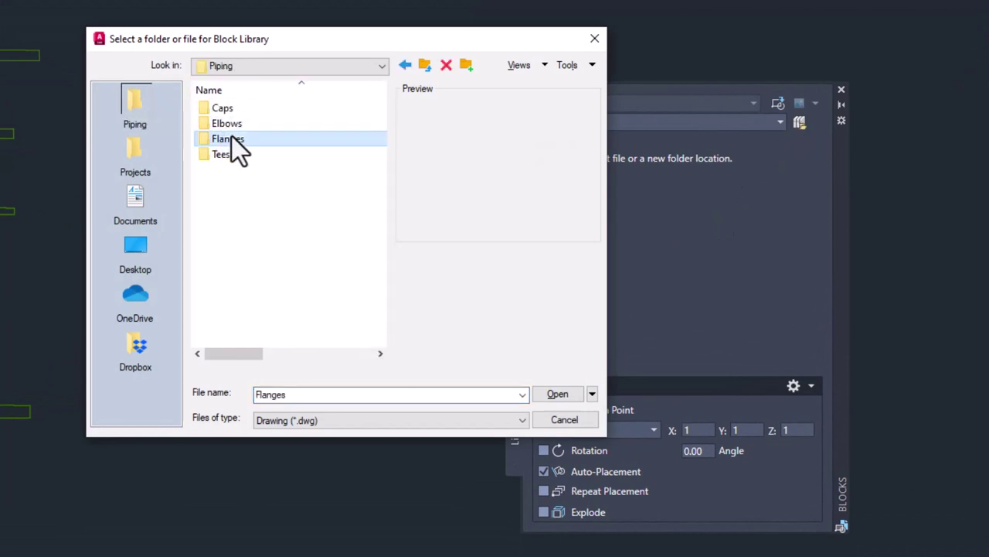
double_click(232, 110)
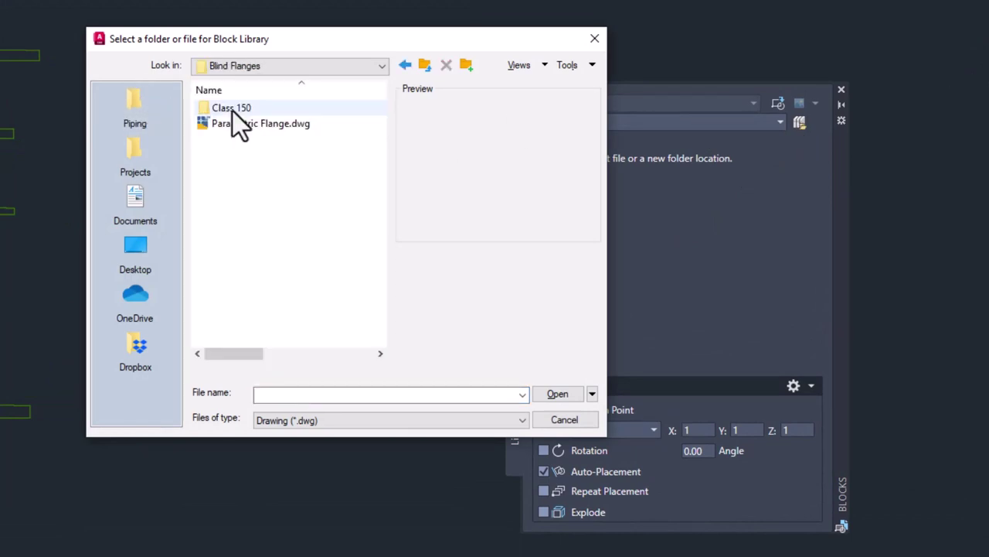
left_click(232, 110)
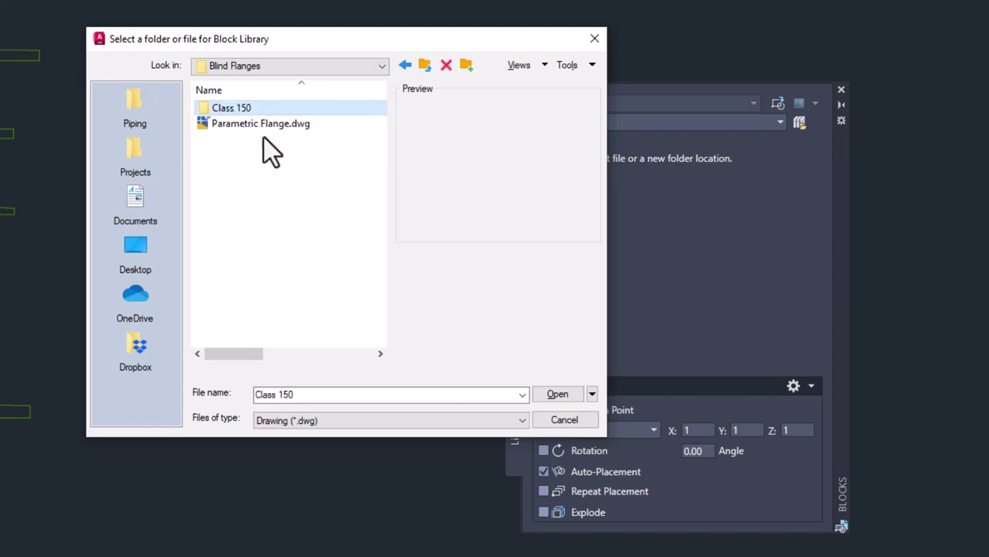
Load Class 150 as the library, enable Rotation, and place a 5 in blind flange at default rotation.
left_click(558, 394)
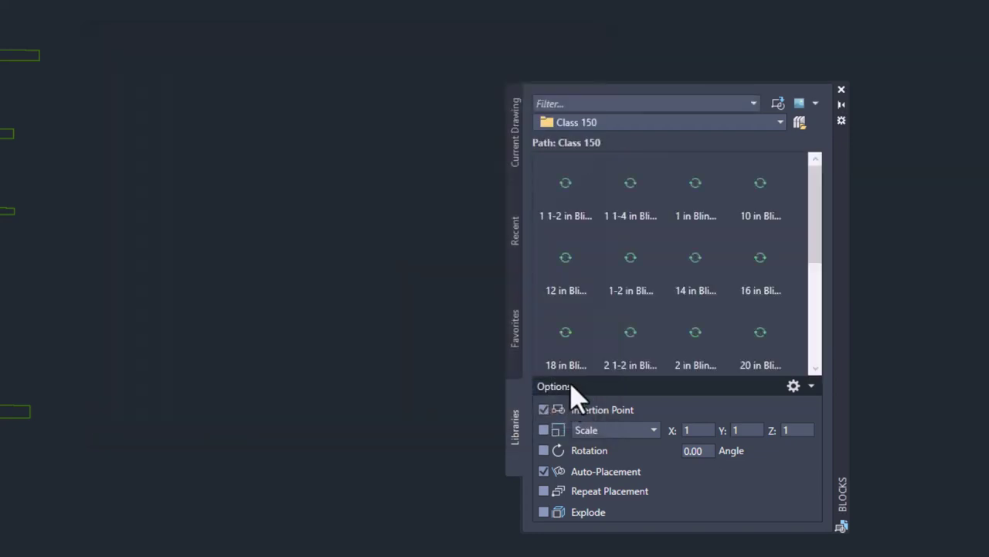
scroll(599, 323, "down", 3)
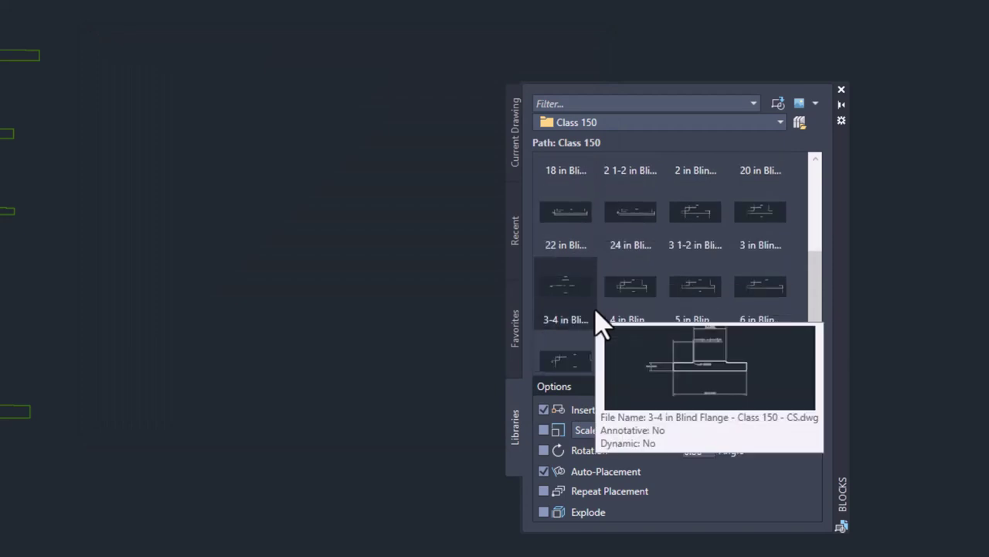
left_click(638, 290)
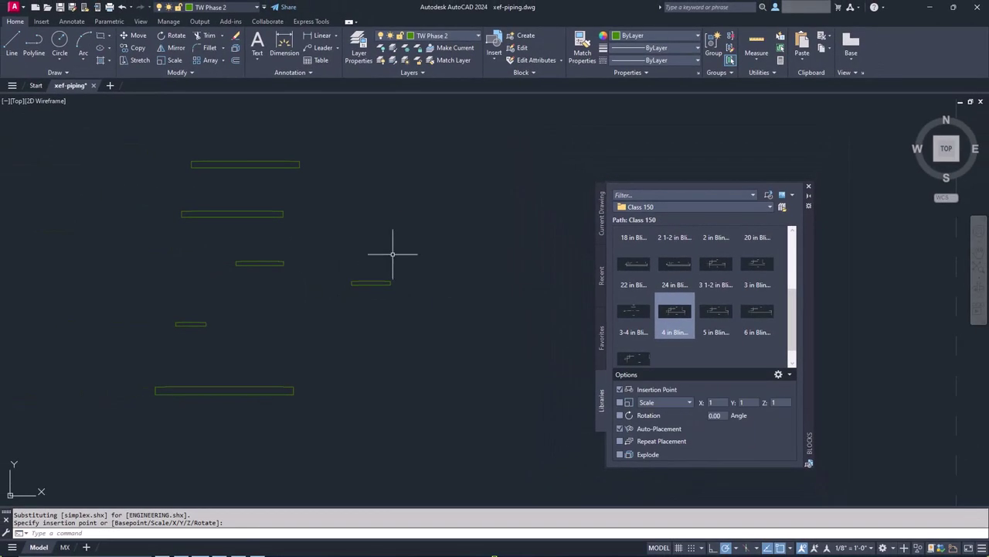
left_click(620, 415)
left_click(711, 313)
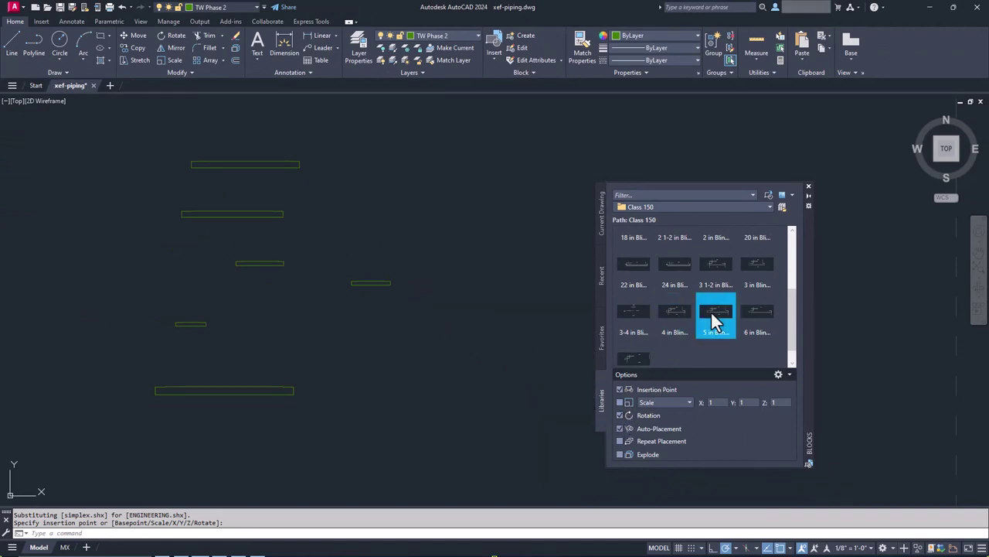
left_click(369, 246)
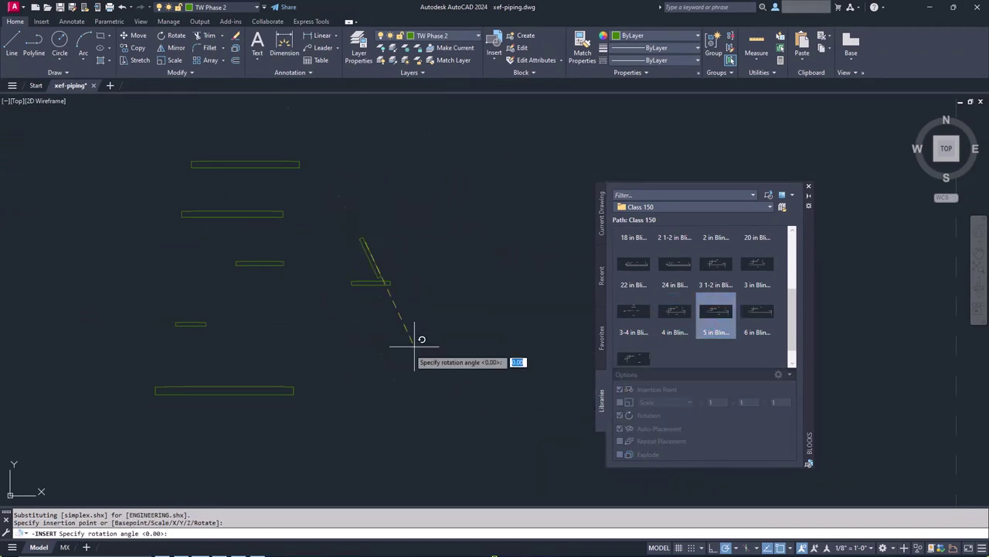
key("Return")
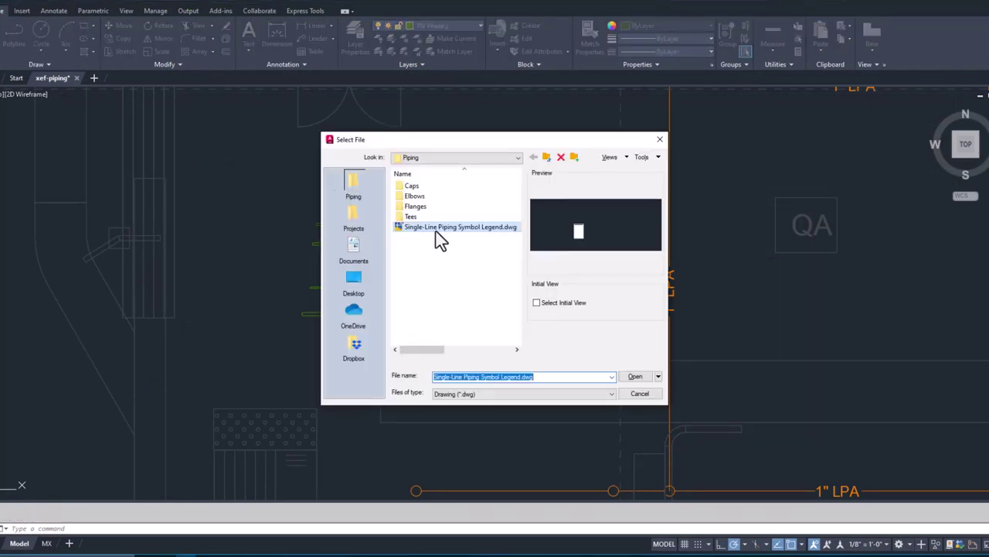
Open Single-Line Piping Symbol Legend.dwg, zoom around to inspect it, then close it without saving.
left_click(438, 227)
left_click(635, 377)
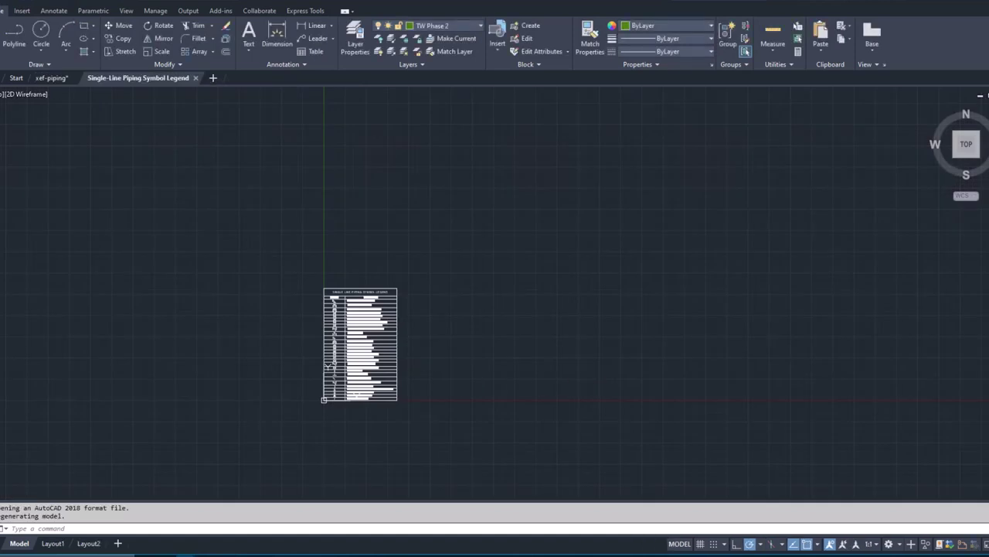
scroll(358, 376, "up", 8)
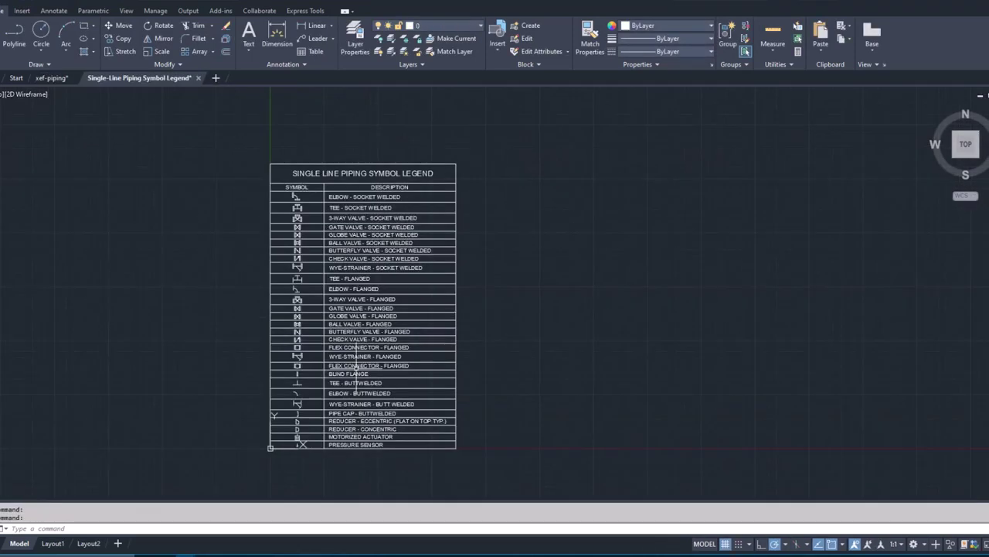
scroll(356, 363, "down", 2)
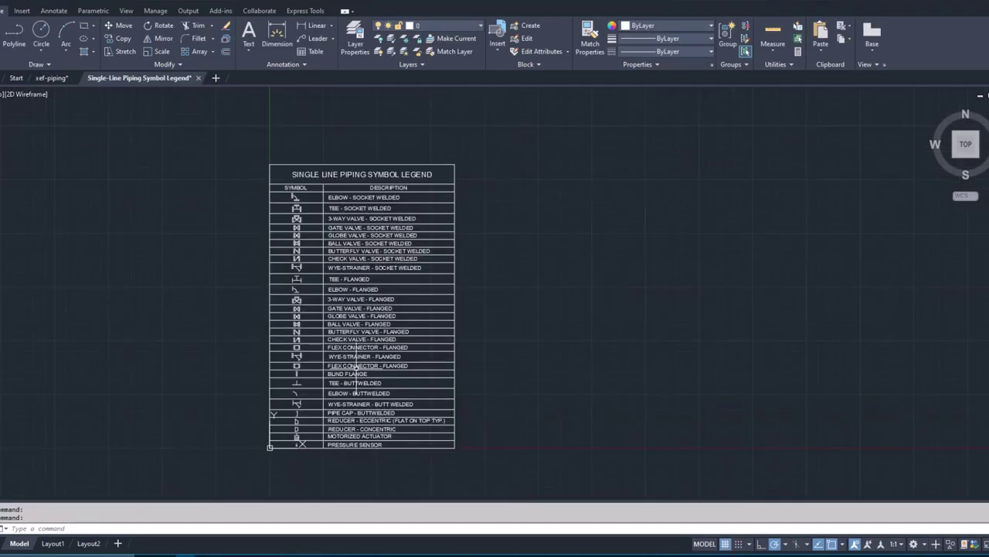
left_click(198, 78)
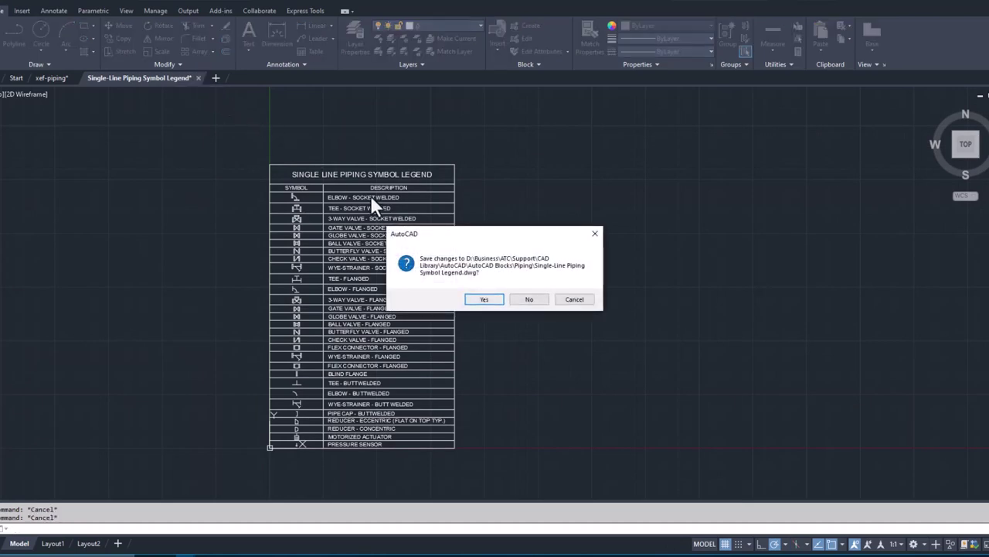
left_click(523, 301)
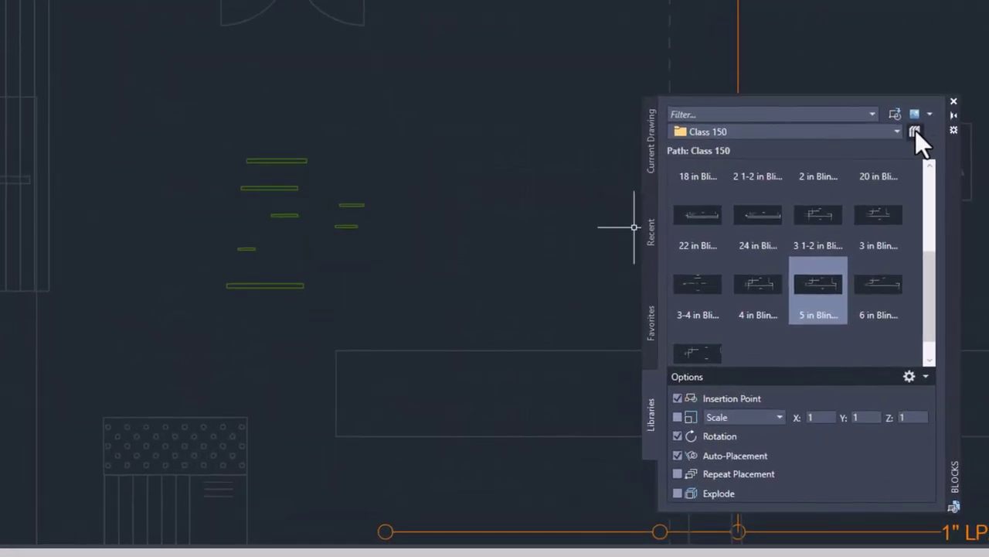
Load Single-Line Piping Symbol Legend.dwg from the Piping folder as a block library, then open the library list to reselect Class 150.
left_click(797, 203)
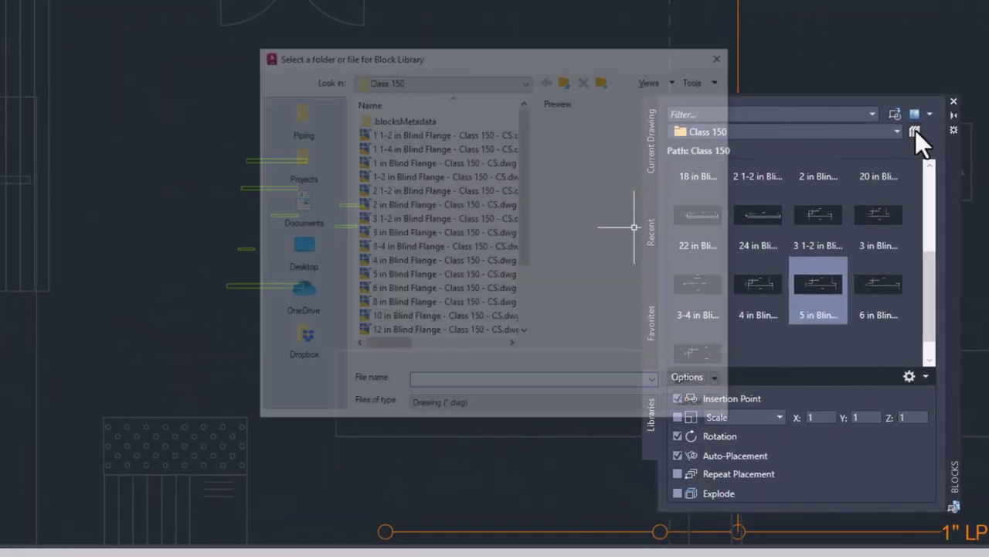
left_click(303, 124)
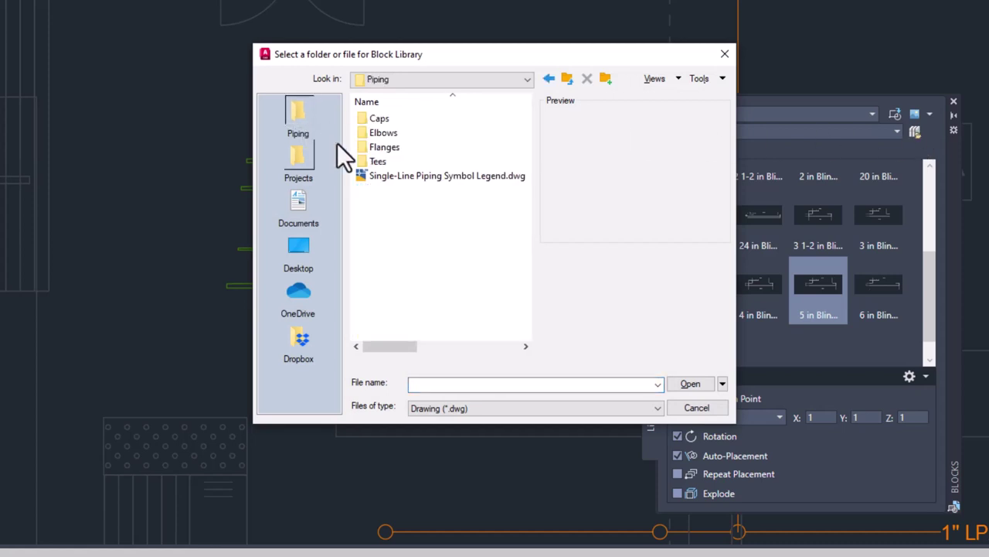
left_click(399, 177)
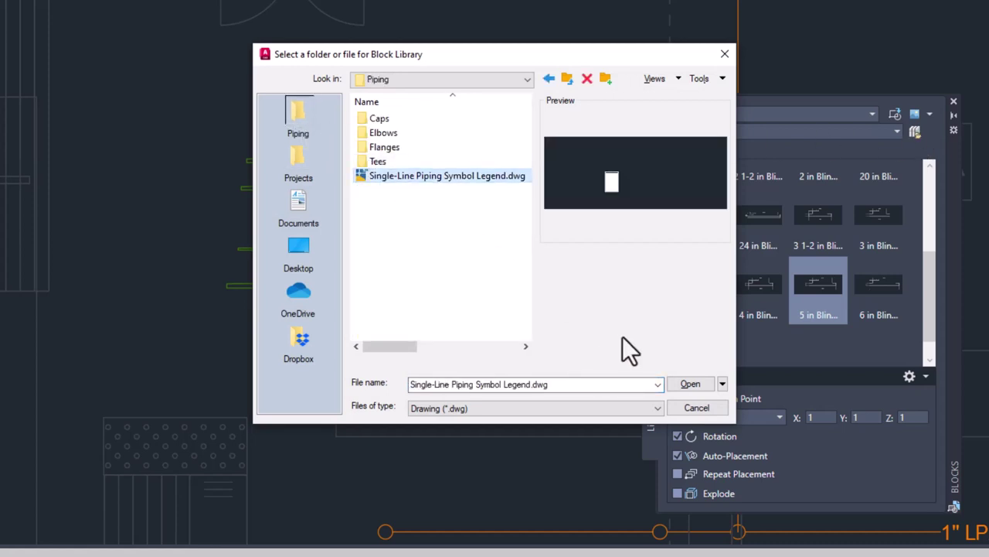
left_click(689, 383)
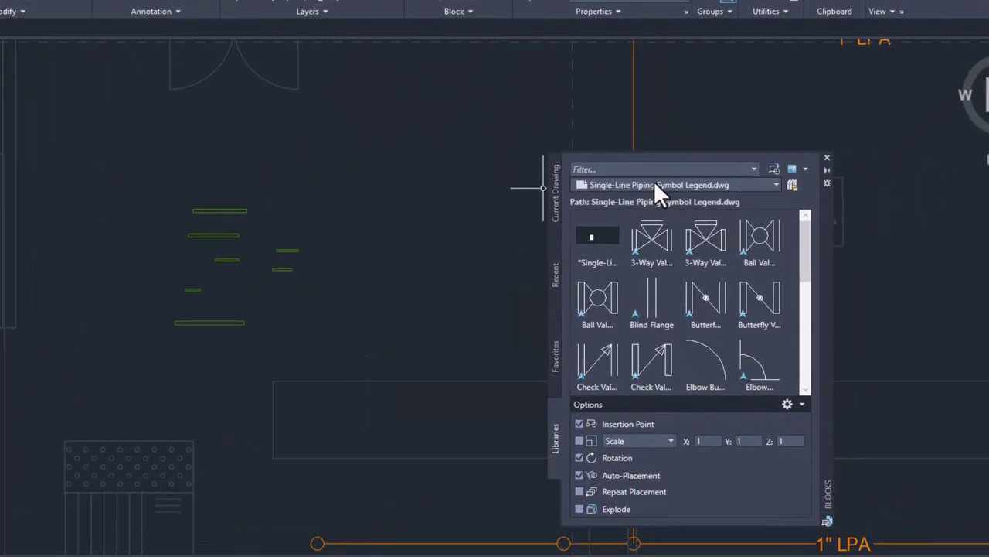
left_click(654, 184)
Switch back to the Class 150 library and check the loaded libraries list, keeping Class 150.
left_click(647, 216)
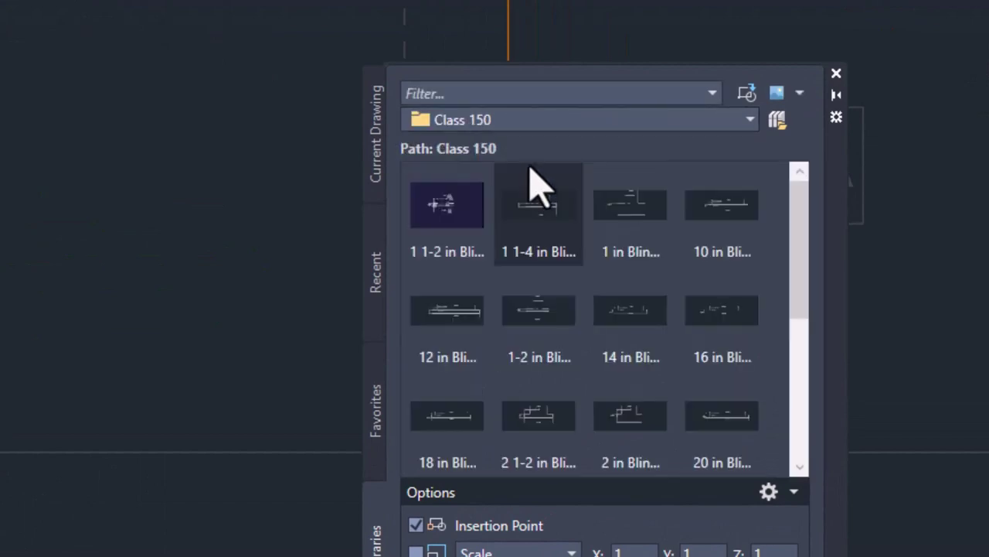
left_click(532, 121)
left_click(531, 147)
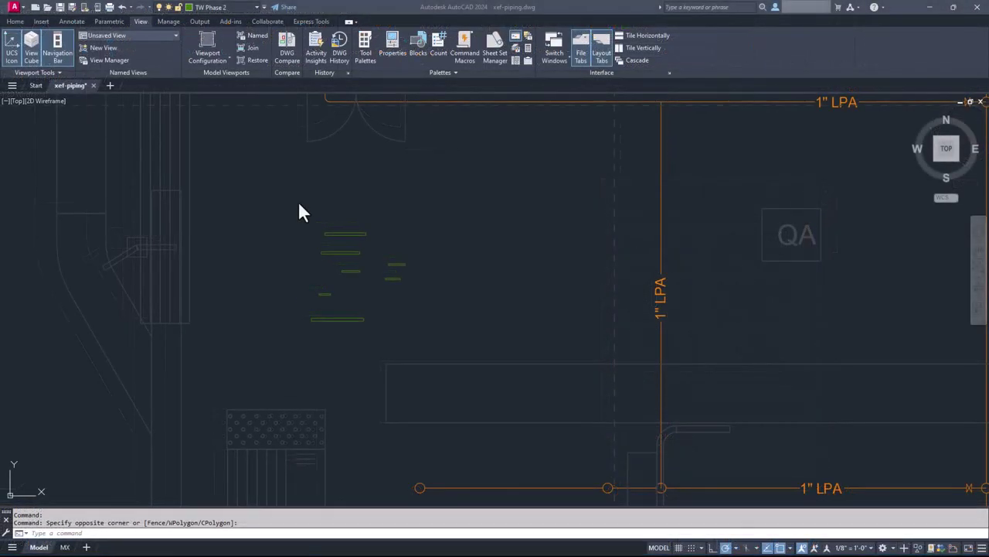
From Tool Palettes, draw a 2D spiral with picked centre, base and top radii and height 0.0.
left_click(366, 58)
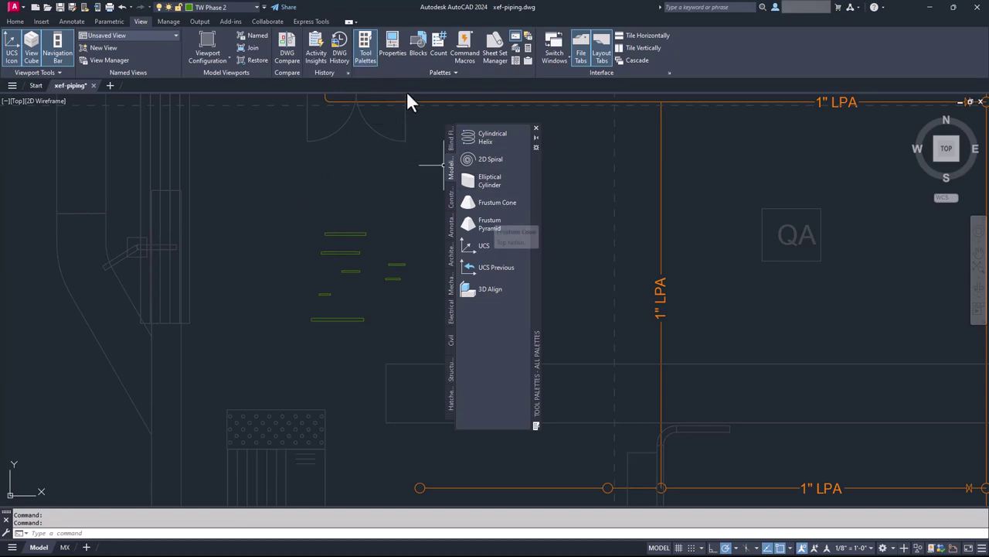
left_click(487, 164)
left_click(259, 193)
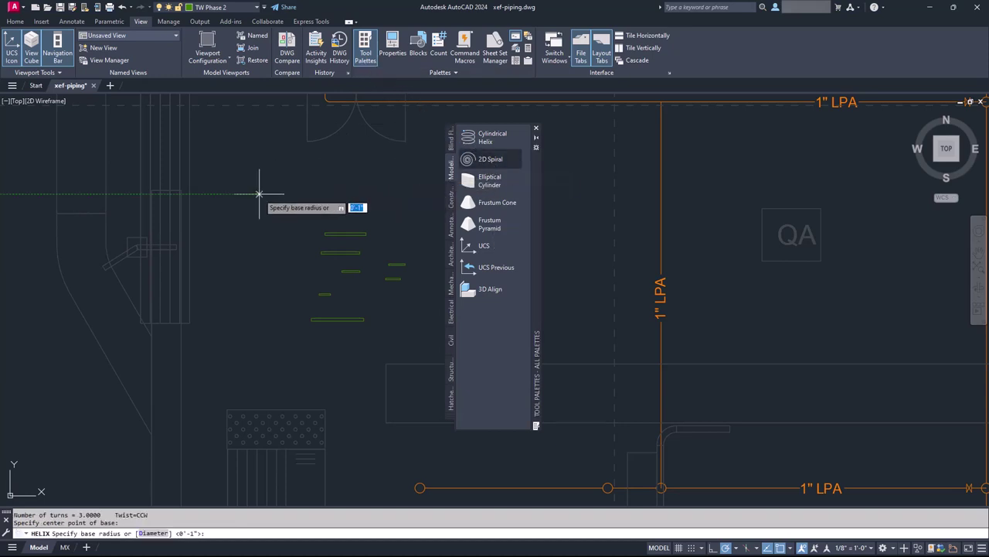
left_click(291, 194)
left_click(270, 193)
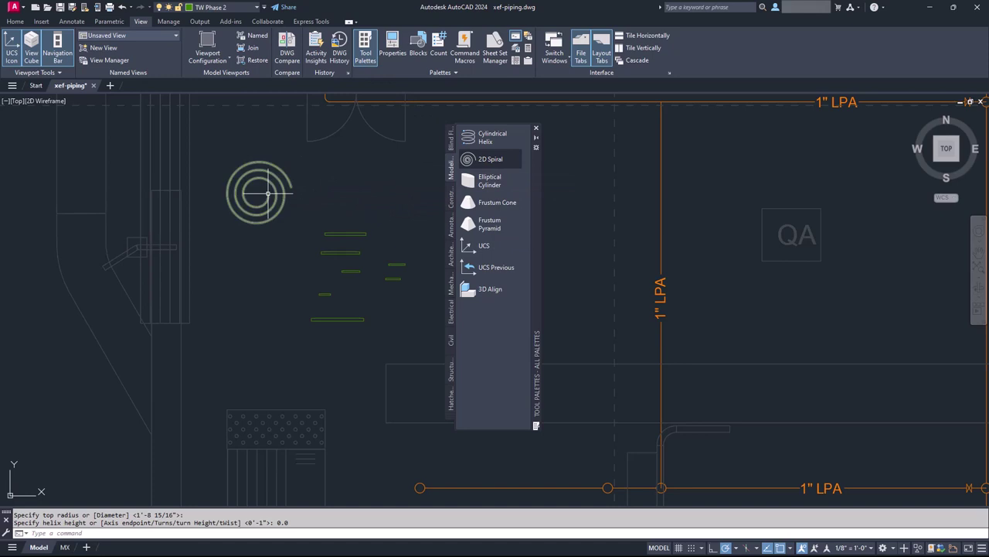
type("0.0")
key("Return")
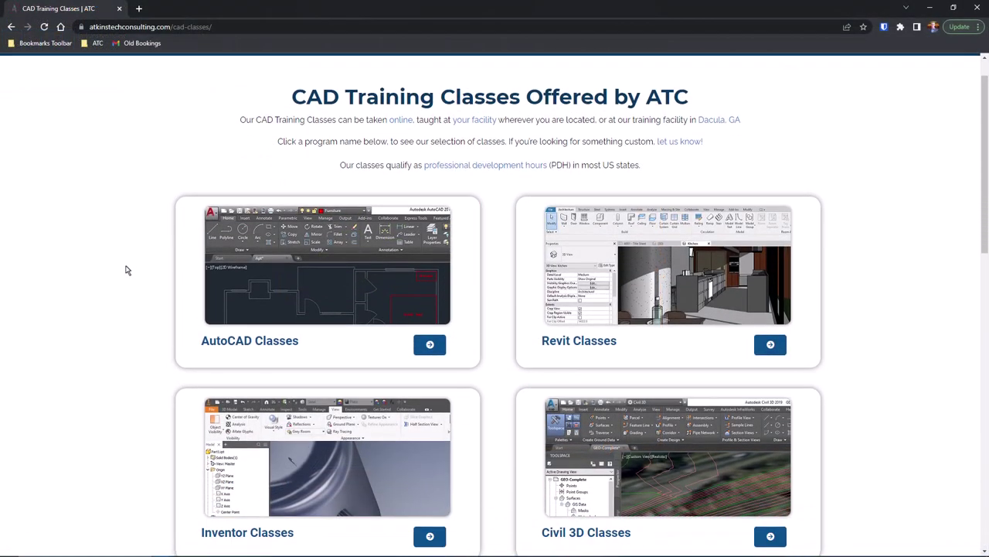
scroll(127, 270, "down", 2)
scroll(127, 270, "down", 5)
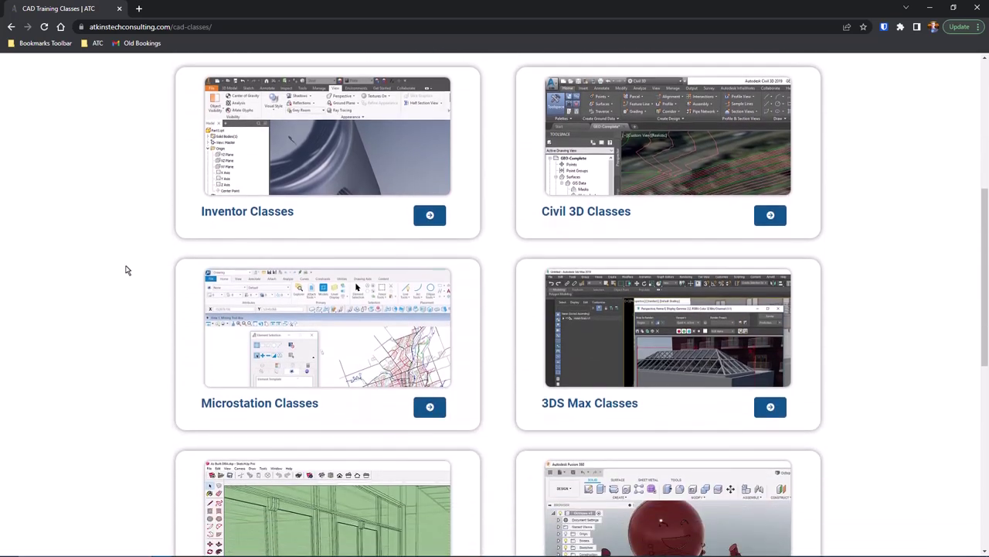
scroll(128, 270, "down", 1)
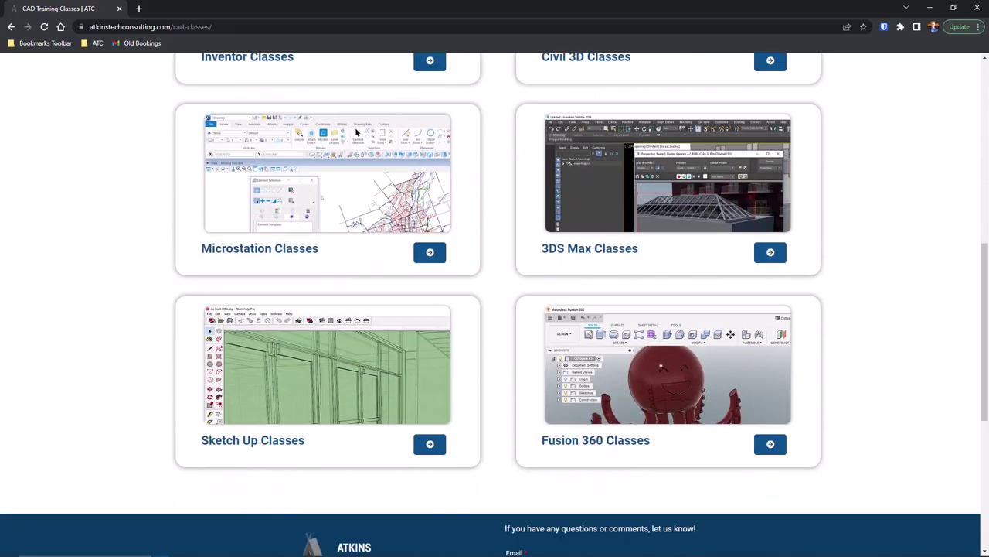